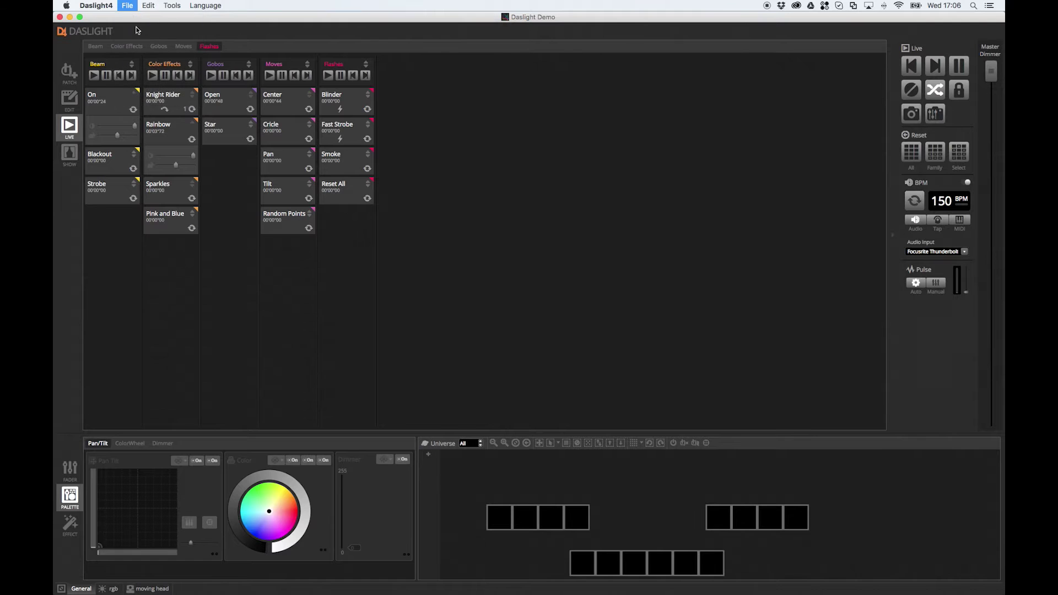
- Patch eight generic rgb fixtures in DMX universe 1, starting at channel 1
{"action": "left_click", "coordinate": [65, 107]}
{"action": "left_click", "coordinate": [65, 76]}
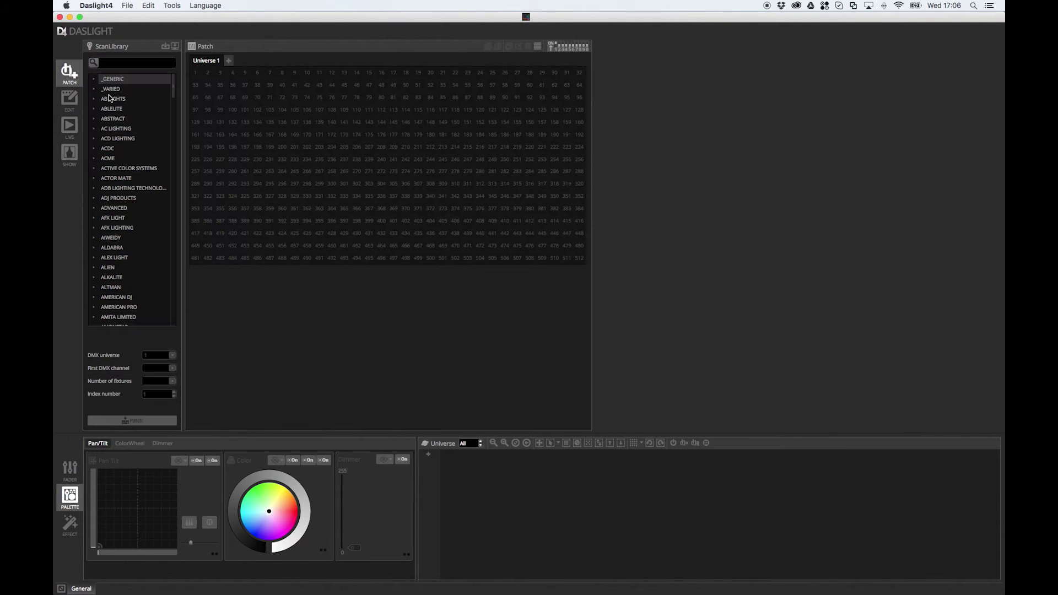
{"action": "left_click", "coordinate": [96, 80]}
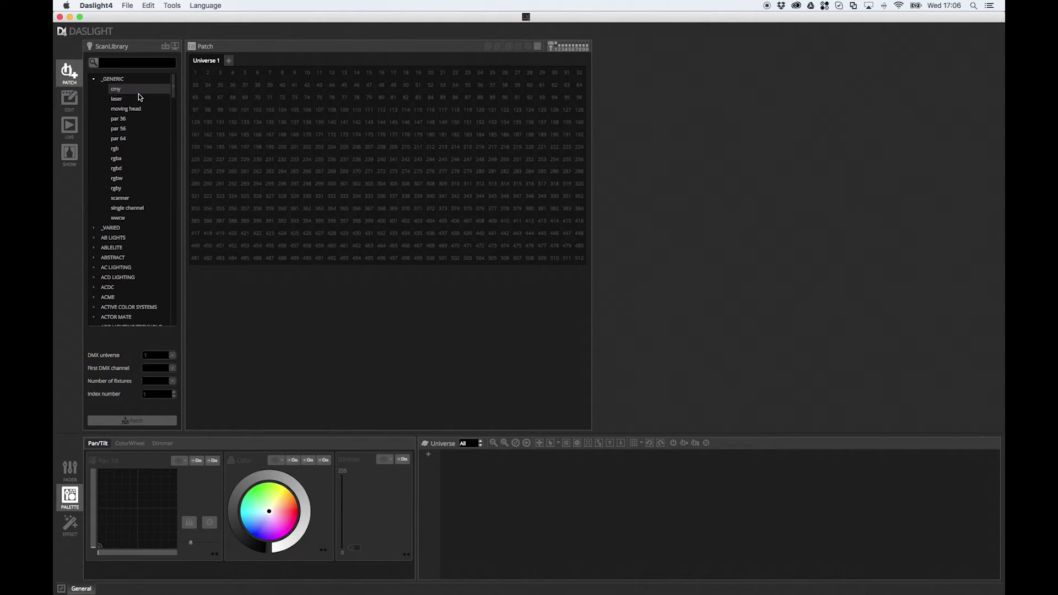
{"action": "left_click", "coordinate": [119, 150]}
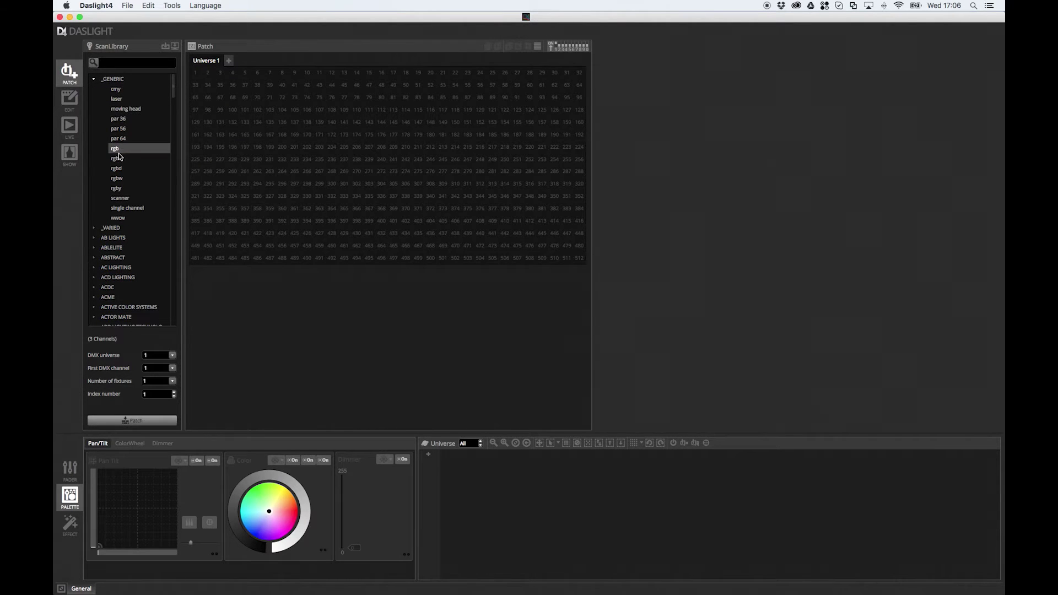
{"action": "double_click", "coordinate": [155, 381]}
{"action": "left_click", "coordinate": [164, 422]}
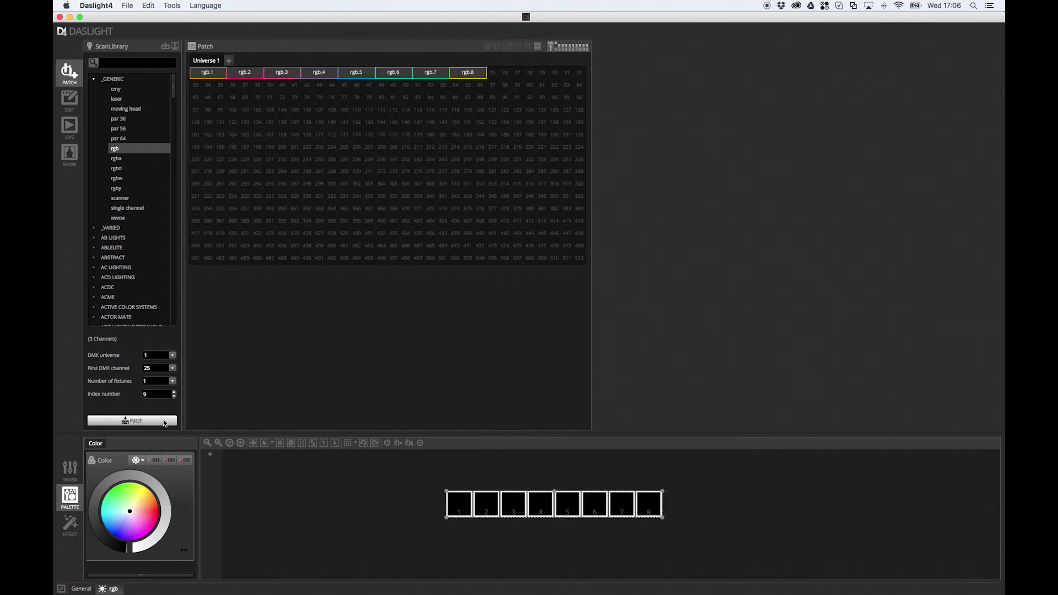
- Build a two-step scene with all eight rgb fixtures red in step 1 and dimmed to black in step 2
{"action": "left_click", "coordinate": [71, 104]}
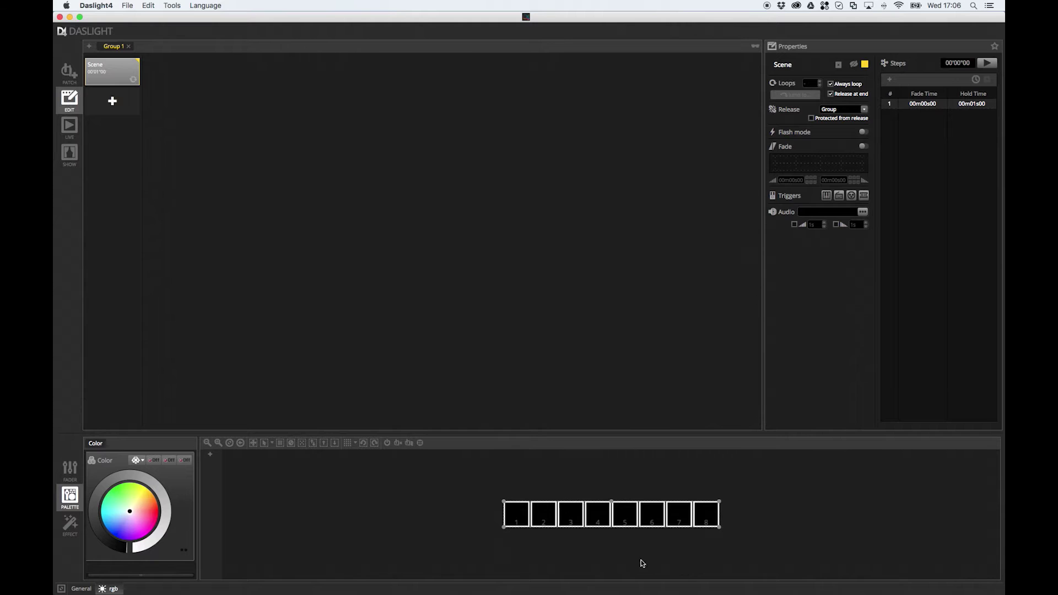
{"action": "left_click", "coordinate": [435, 521]}
{"action": "left_click_drag", "start_coordinate": [751, 550], "coordinate": [419, 491]}
{"action": "left_click", "coordinate": [159, 516]}
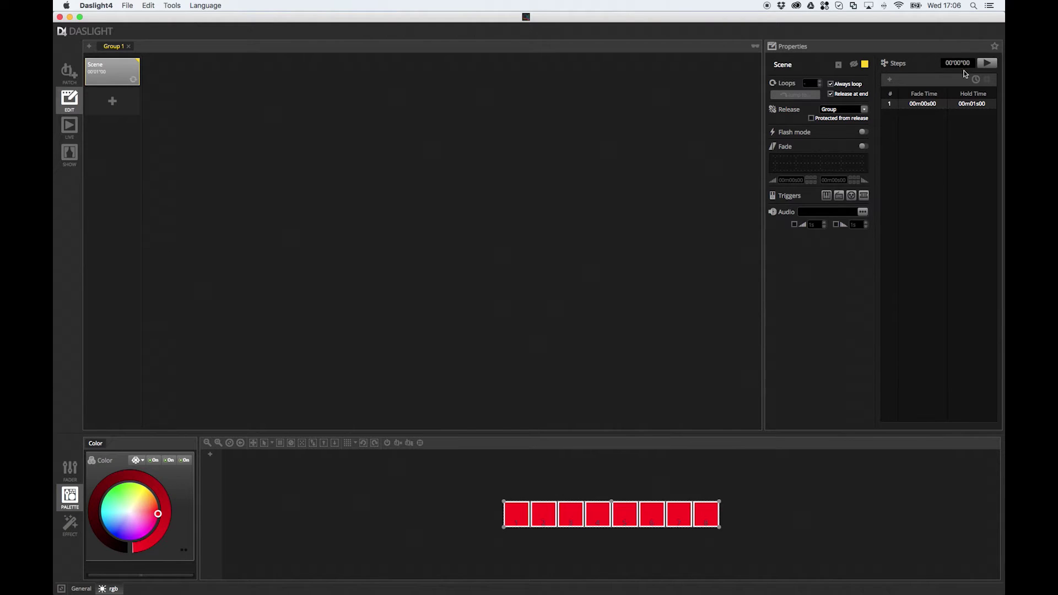
{"action": "left_click", "coordinate": [889, 81]}
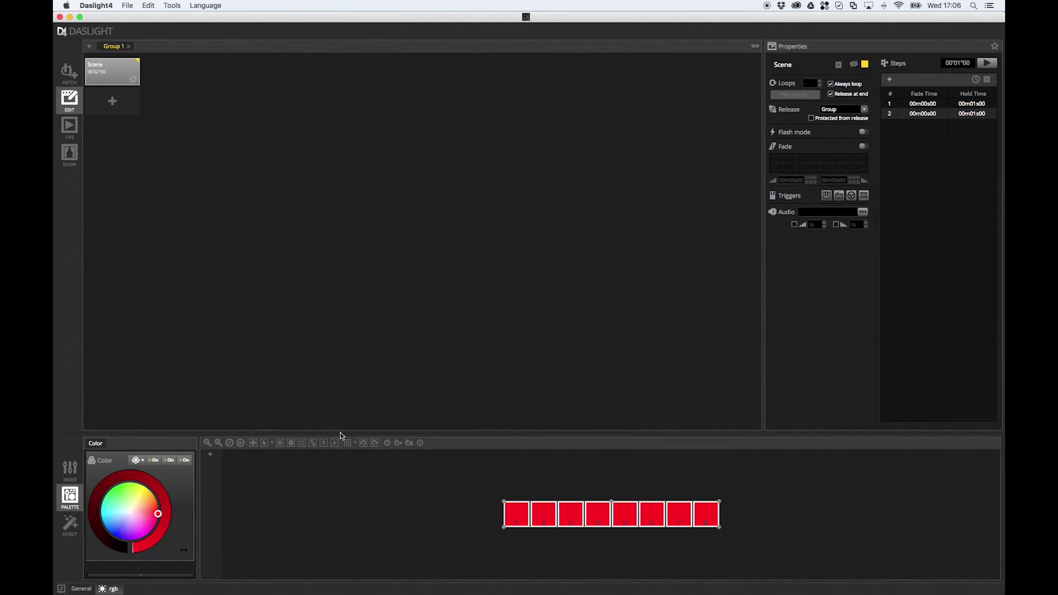
{"action": "mouse_move", "coordinate": [108, 540]}
{"action": "left_mouse_down"}
{"action": "mouse_move", "coordinate": [138, 550]}
{"action": "mouse_move", "coordinate": [127, 550]}
{"action": "left_mouse_up"}
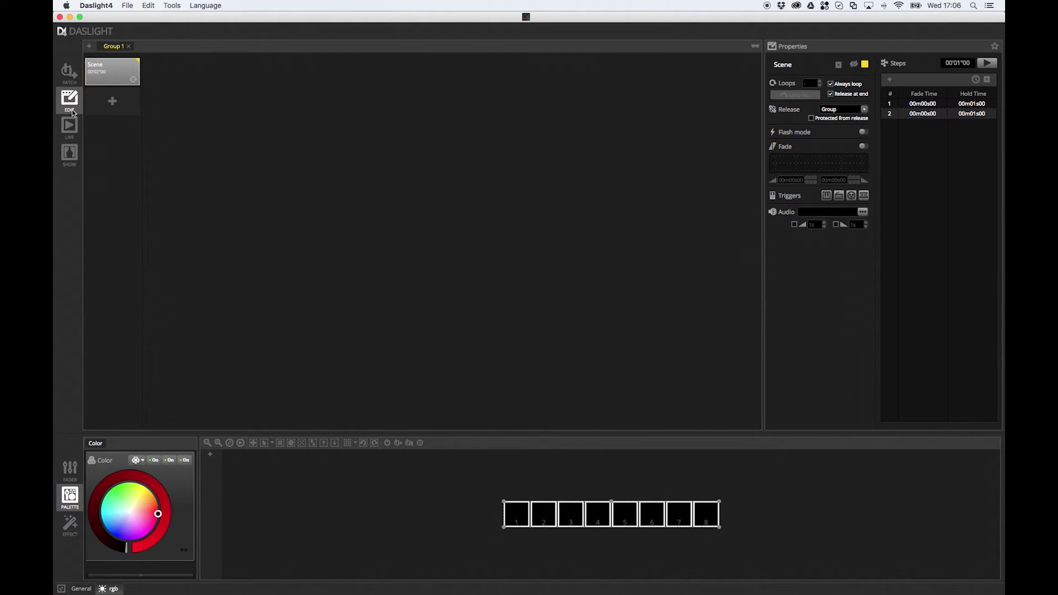
- Play the scene in Live mode and deselect all fixtures
{"action": "left_click", "coordinate": [70, 126]}
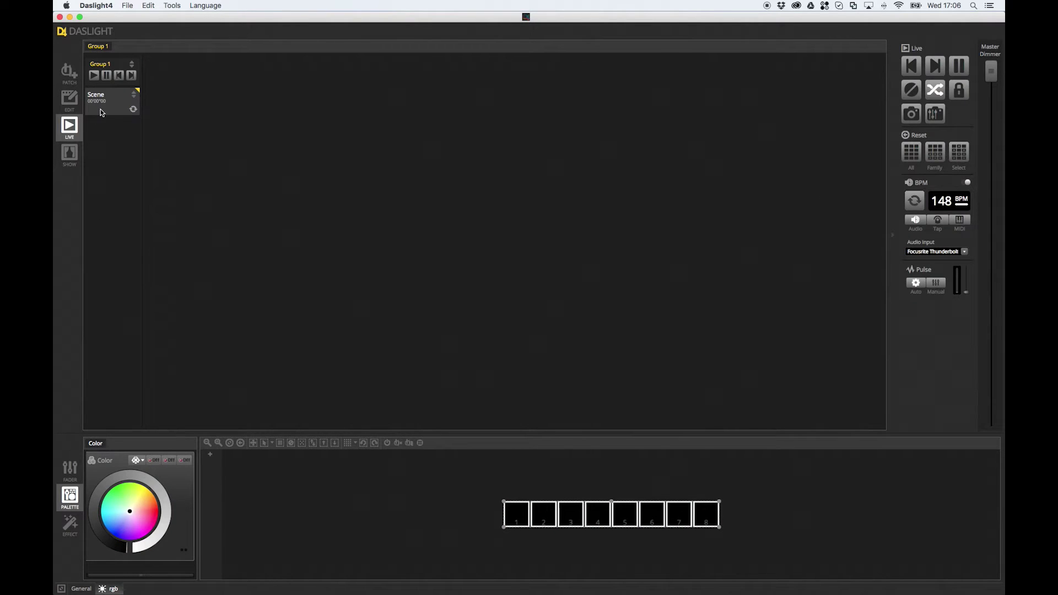
{"action": "left_click", "coordinate": [102, 112]}
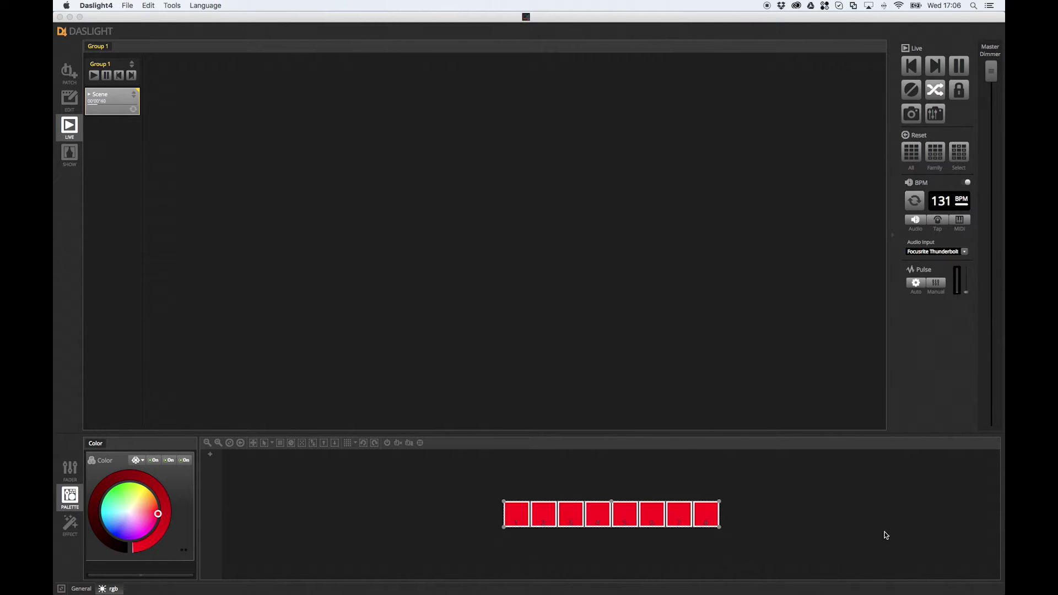
{"action": "left_click", "coordinate": [772, 505]}
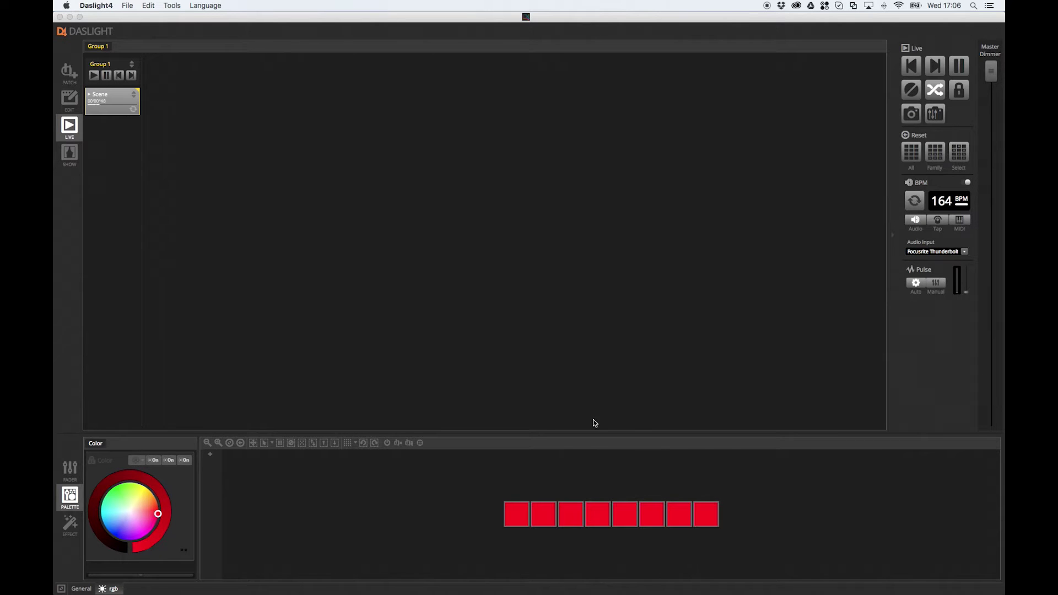
- Set the running scene's triggering to Step on BPM
{"action": "right_click", "coordinate": [113, 103]}
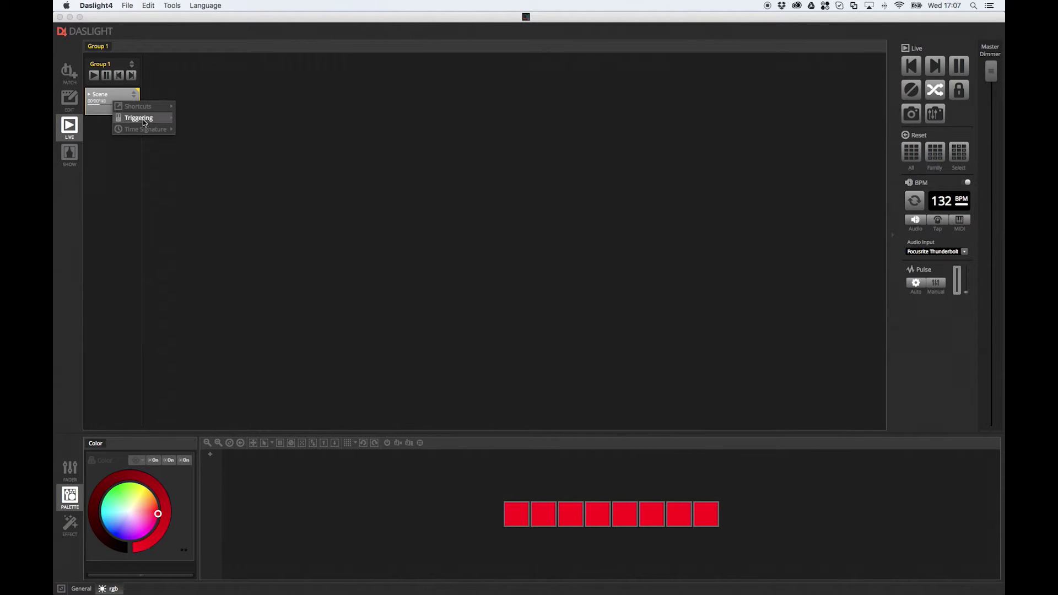
{"action": "mouse_move", "coordinate": [144, 117]}
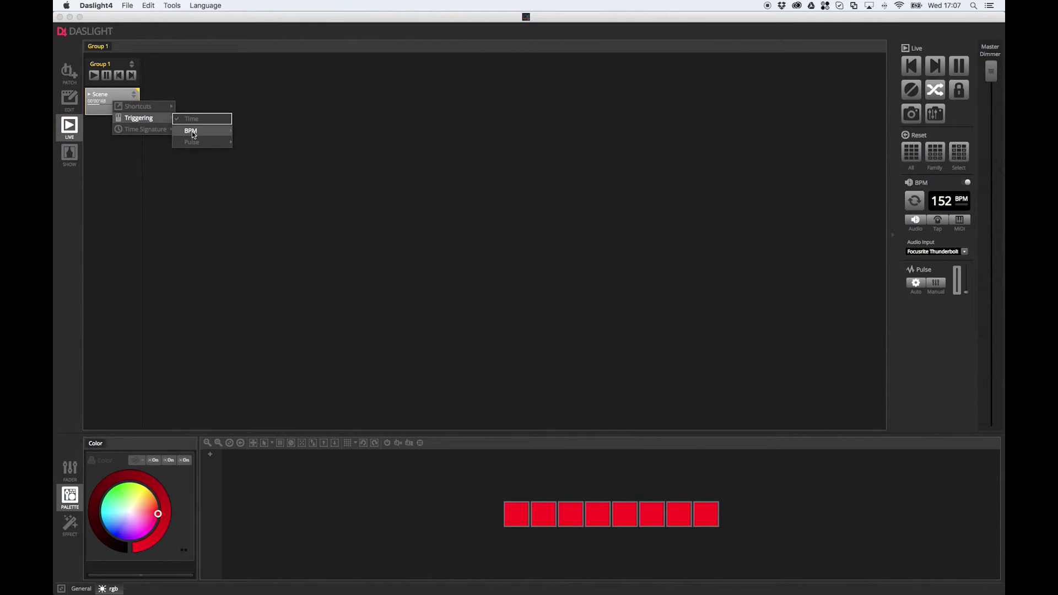
{"action": "mouse_move", "coordinate": [192, 132]}
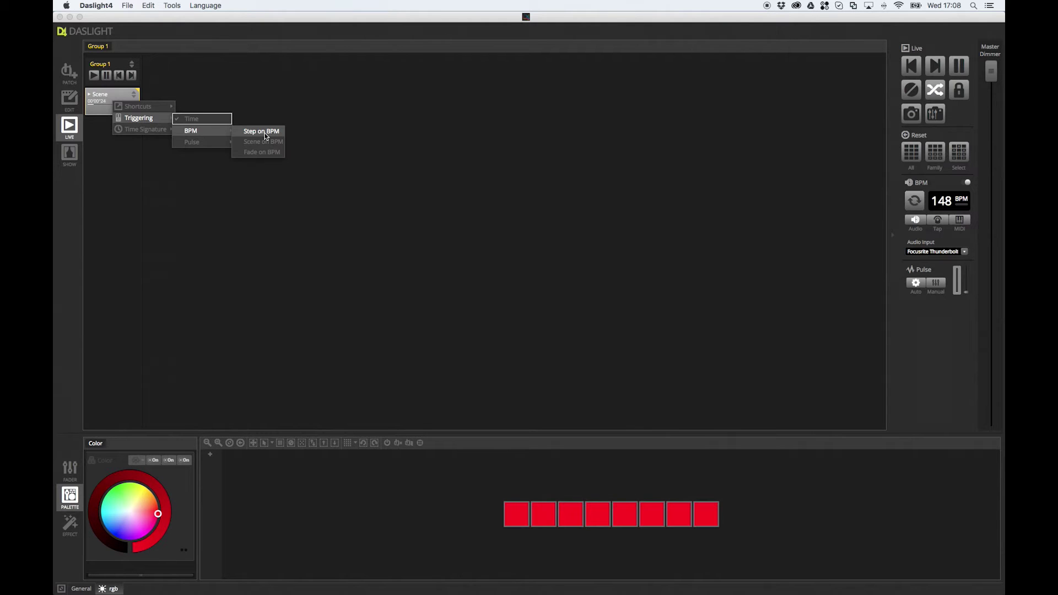
{"action": "left_click", "coordinate": [265, 136]}
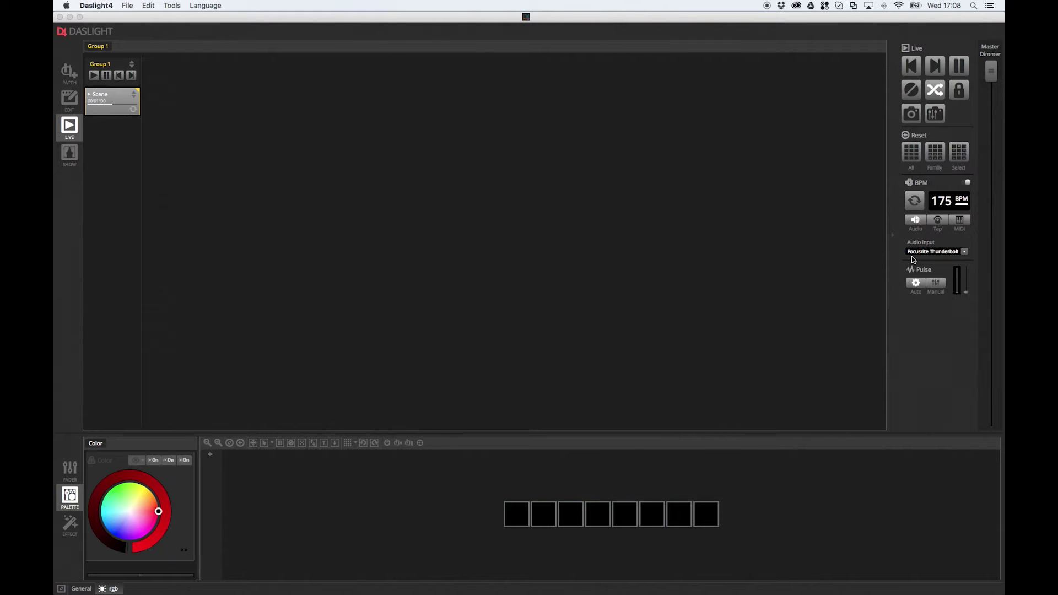
- Review the audio devices available for BPM detection and set the audio input to None
{"action": "left_click", "coordinate": [964, 253]}
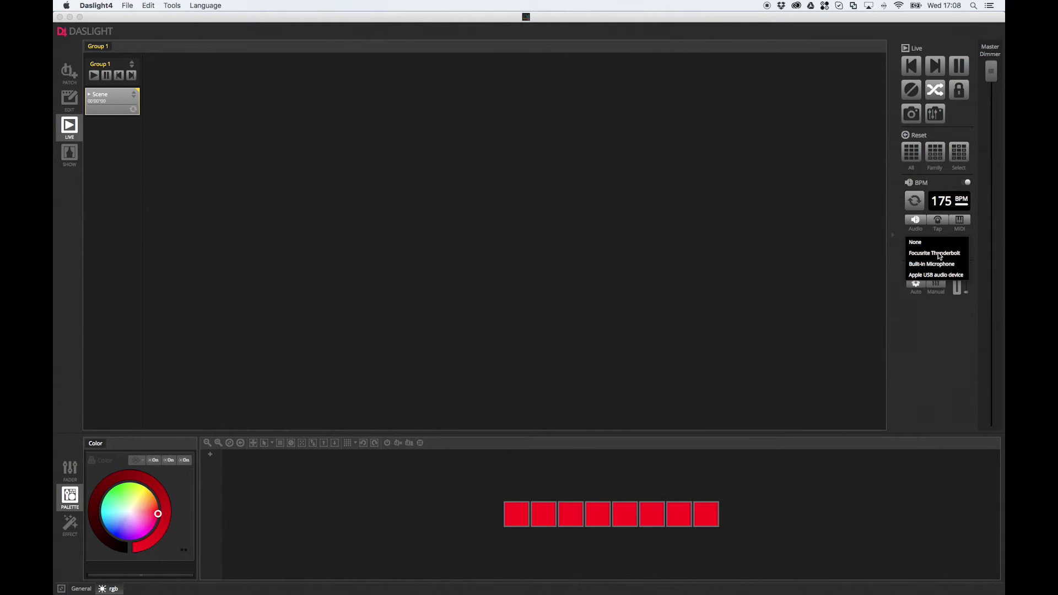
{"action": "left_click", "coordinate": [940, 253]}
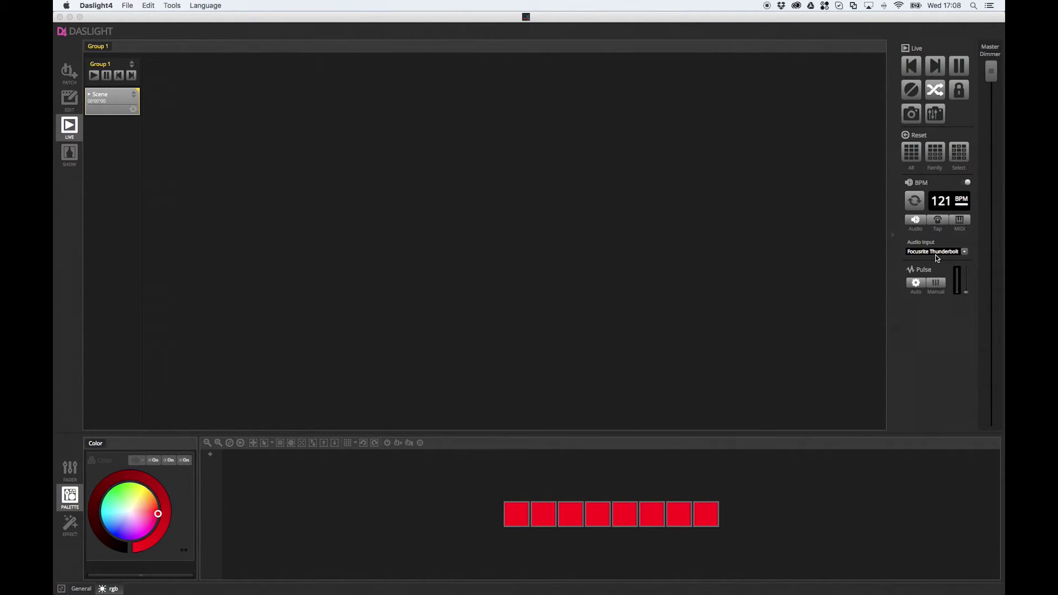
{"action": "left_click", "coordinate": [934, 254]}
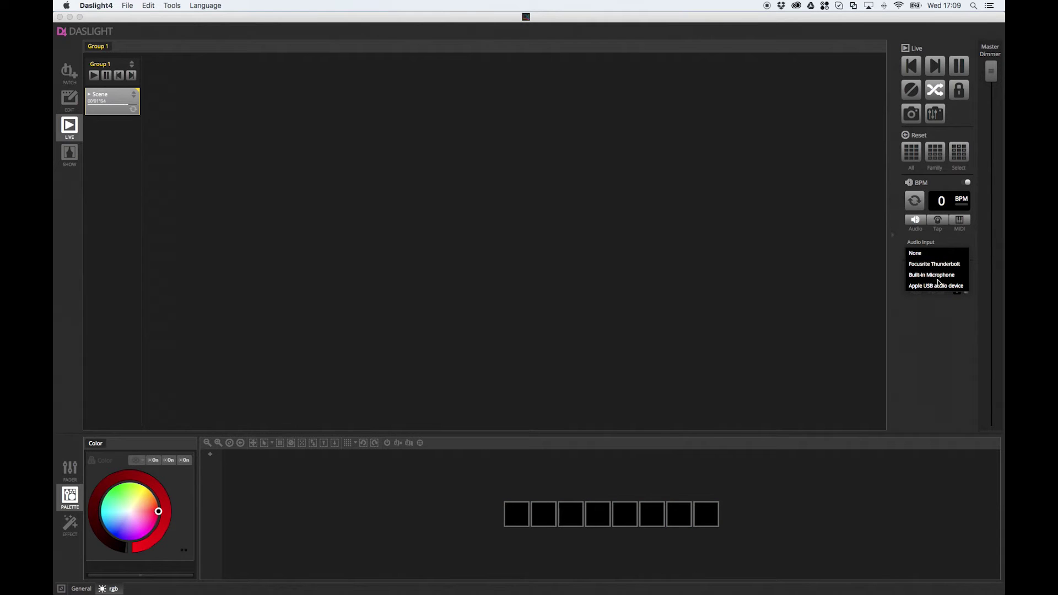
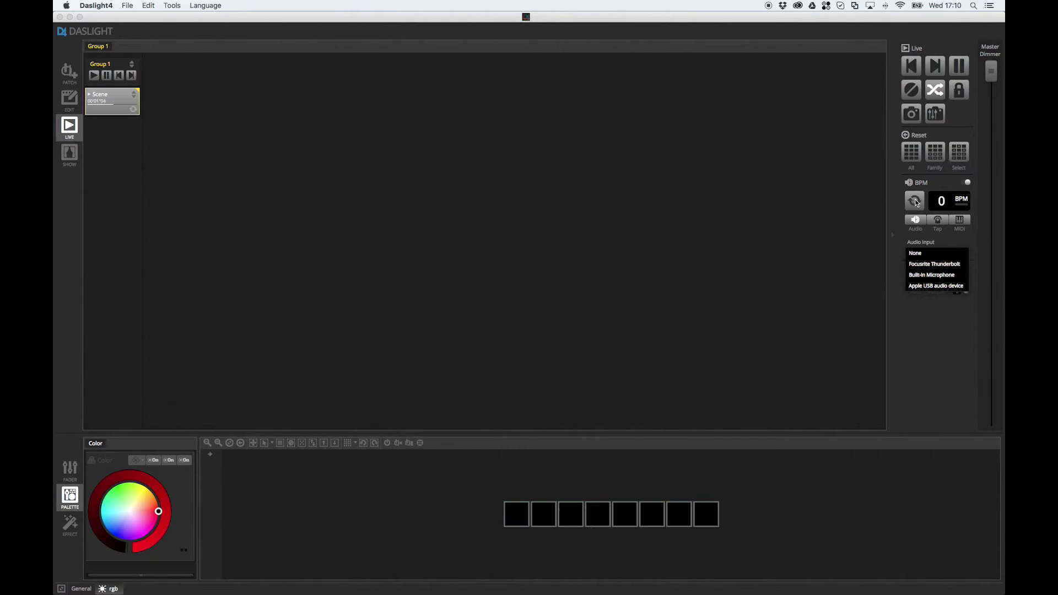
{"action": "left_click", "coordinate": [938, 221]}
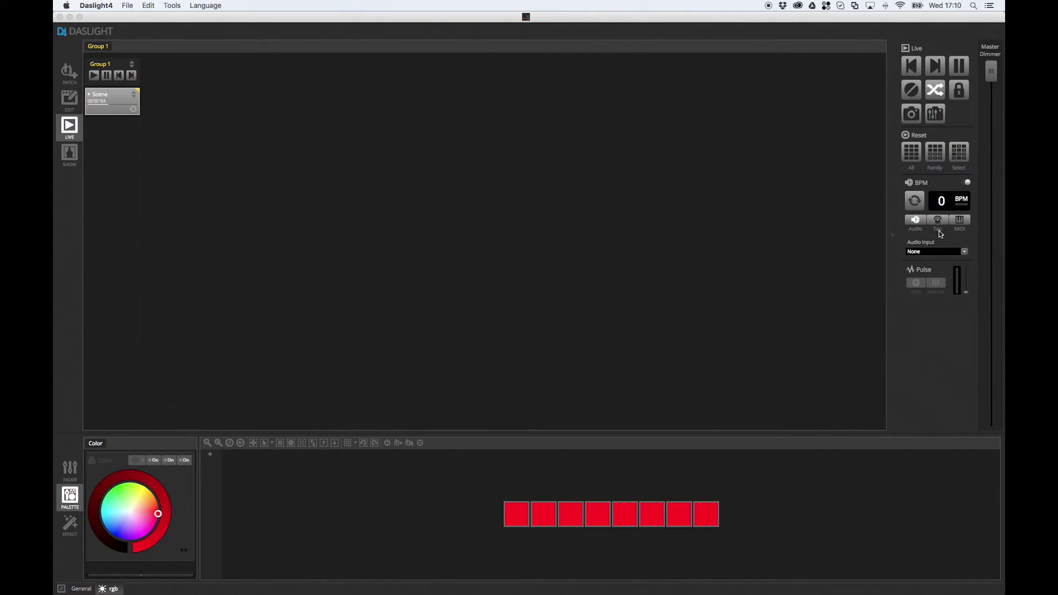
- Switch the BPM source to Tap and tap in a tempo of about 97 BPM
{"action": "left_click", "coordinate": [939, 222]}
{"action": "left_click", "coordinate": [916, 202]}
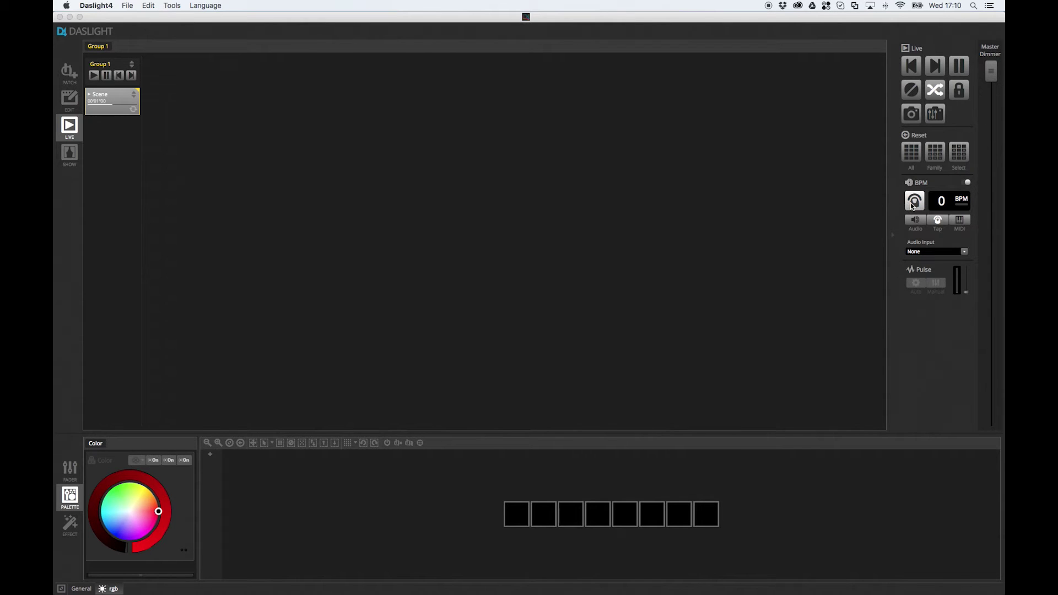
{"action": "left_click", "coordinate": [913, 203]}
{"action": "left_click", "coordinate": [913, 204]}
{"action": "left_click", "coordinate": [913, 203]}
{"action": "left_click", "coordinate": [913, 204]}
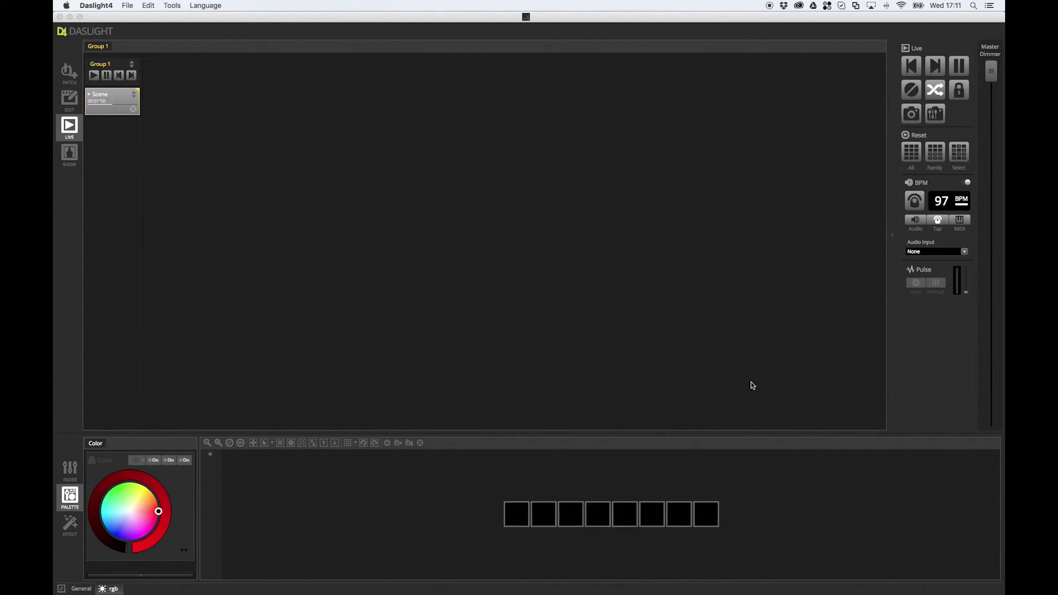
{"action": "left_click", "coordinate": [917, 206]}
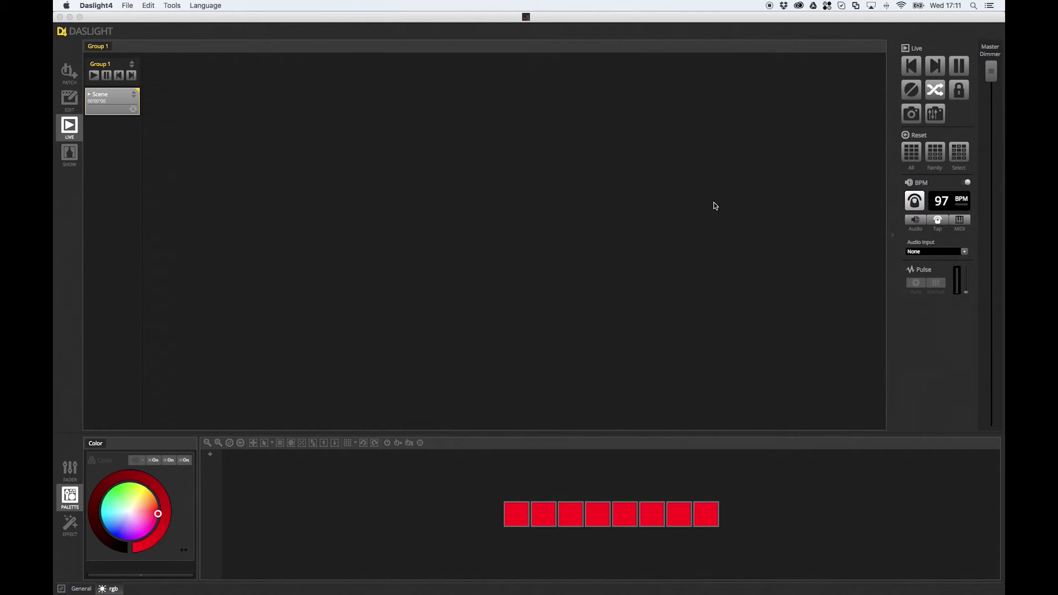
- Check the BPM Tap control in Show mode and set the Live scene's time signature to 2/1
{"action": "left_click", "coordinate": [75, 153]}
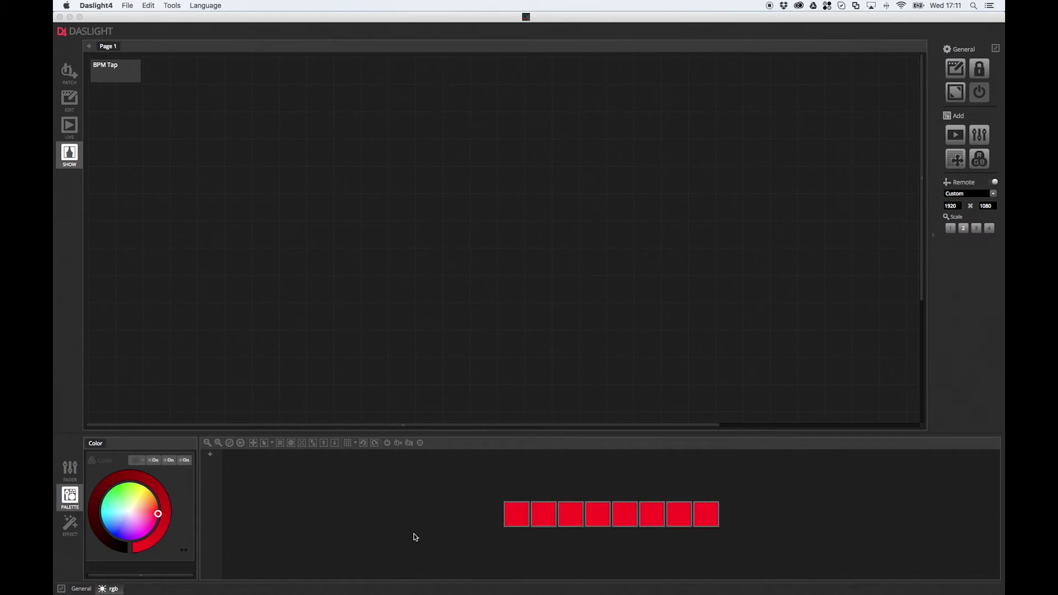
{"action": "left_click", "coordinate": [70, 126]}
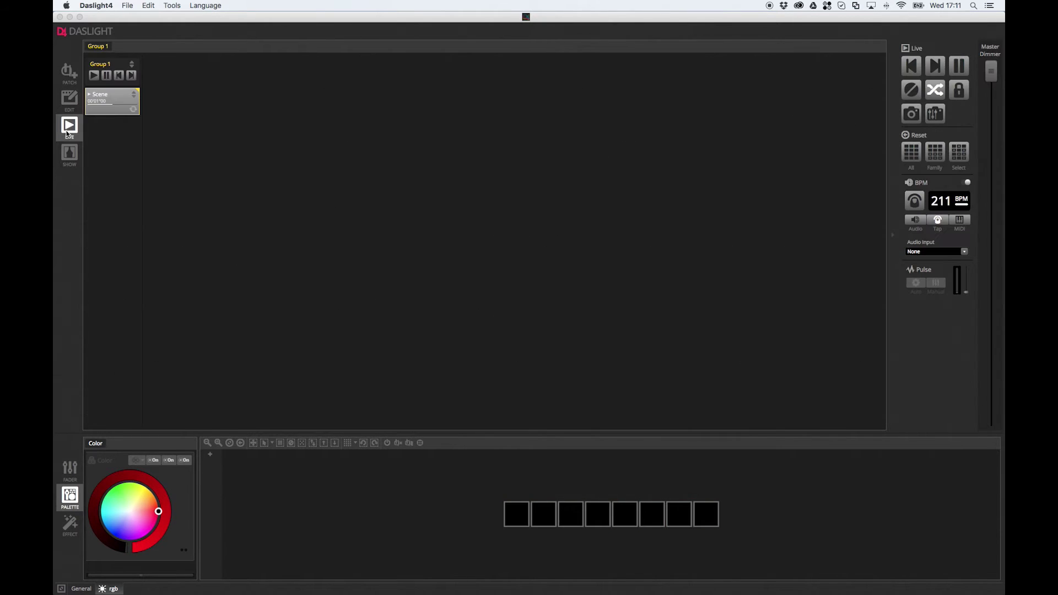
{"action": "right_click", "coordinate": [108, 103]}
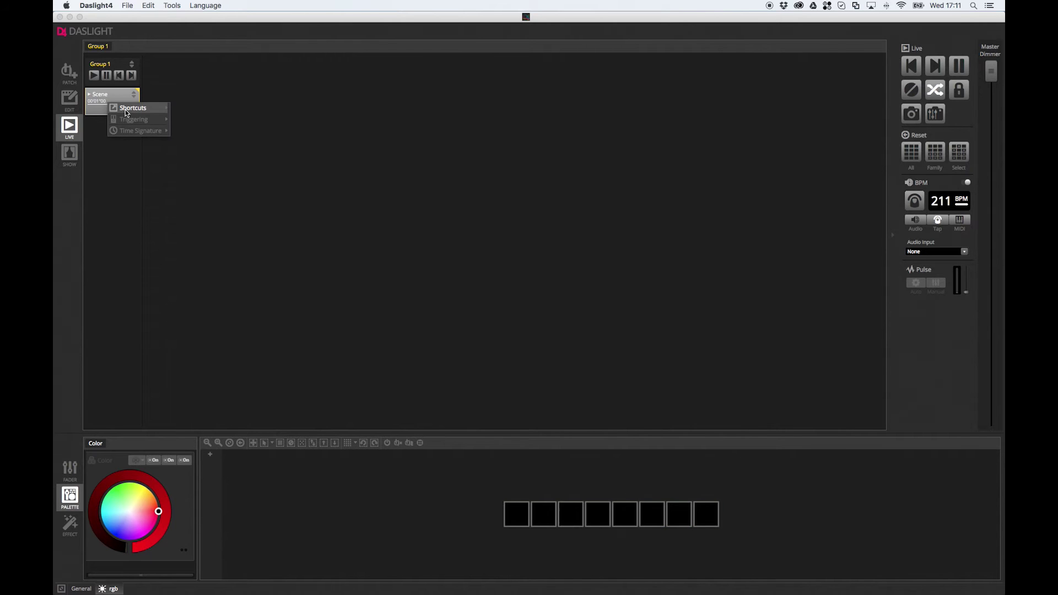
{"action": "mouse_move", "coordinate": [117, 133]}
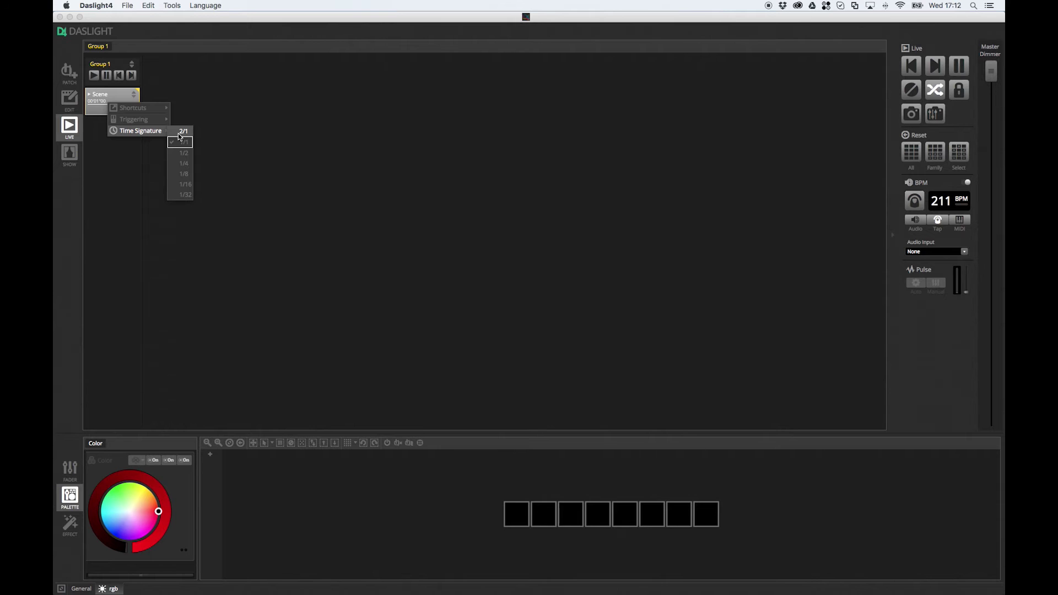
{"action": "left_click", "coordinate": [180, 137]}
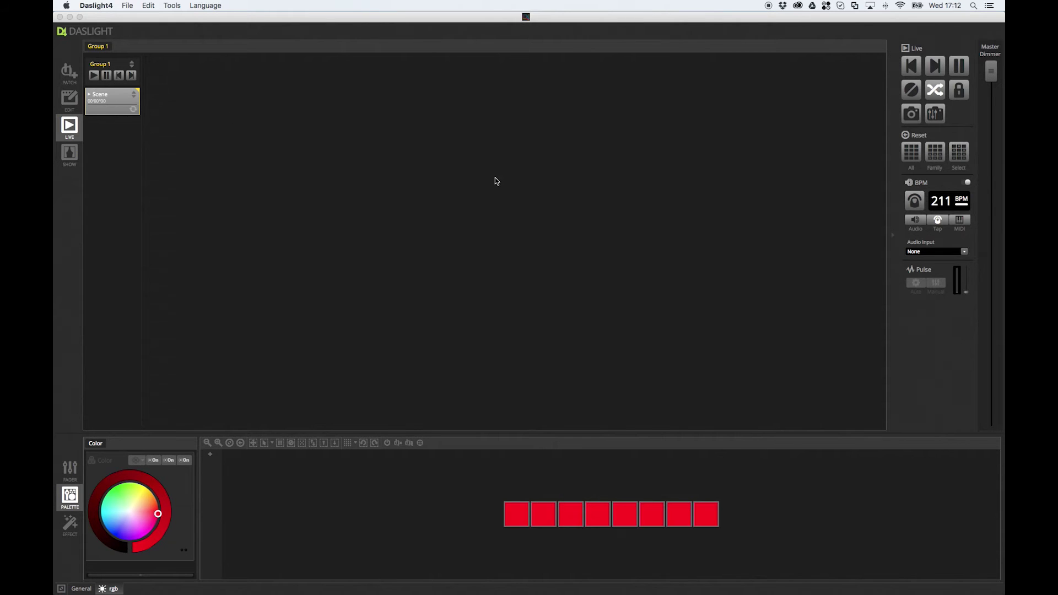
- Switch the BPM source to MIDI
{"action": "left_click", "coordinate": [960, 220]}
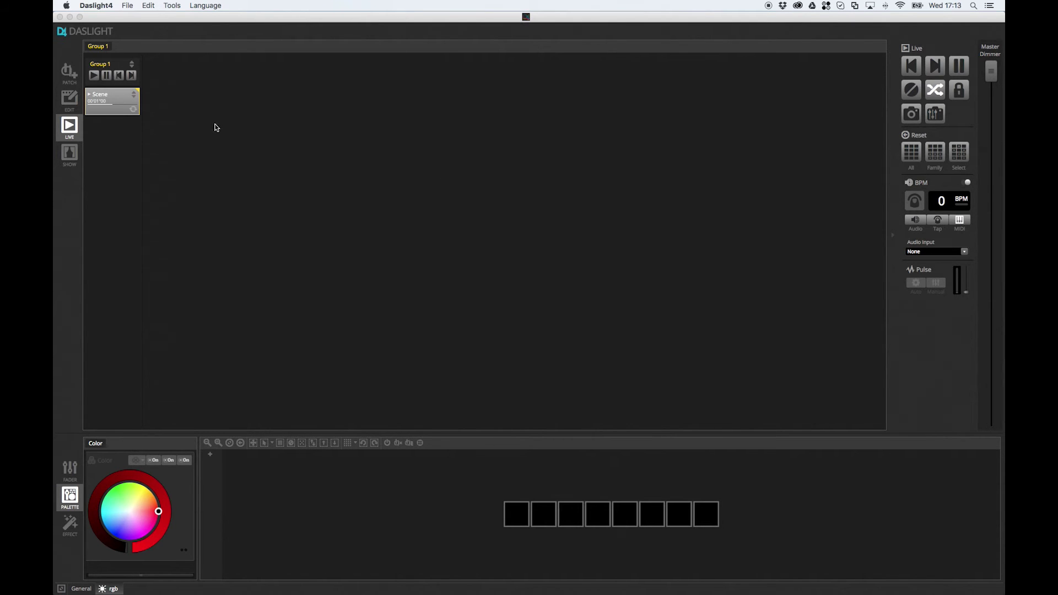
- Choose Clarett 2Pre MIDI as the MIDI clock device in the preferences and discard the change
{"action": "left_click", "coordinate": [94, 5]}
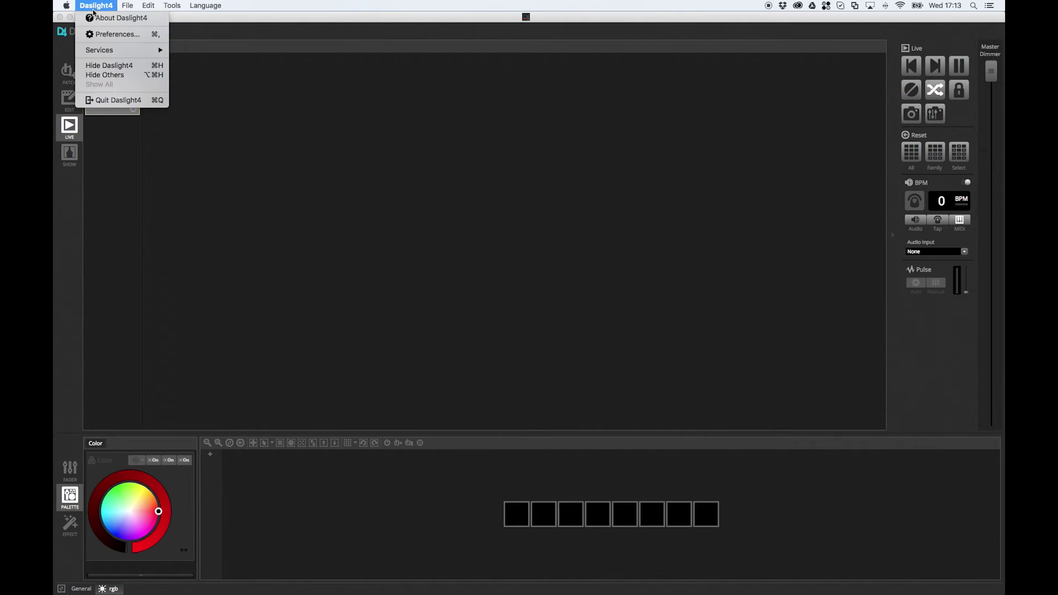
{"action": "left_click", "coordinate": [97, 36]}
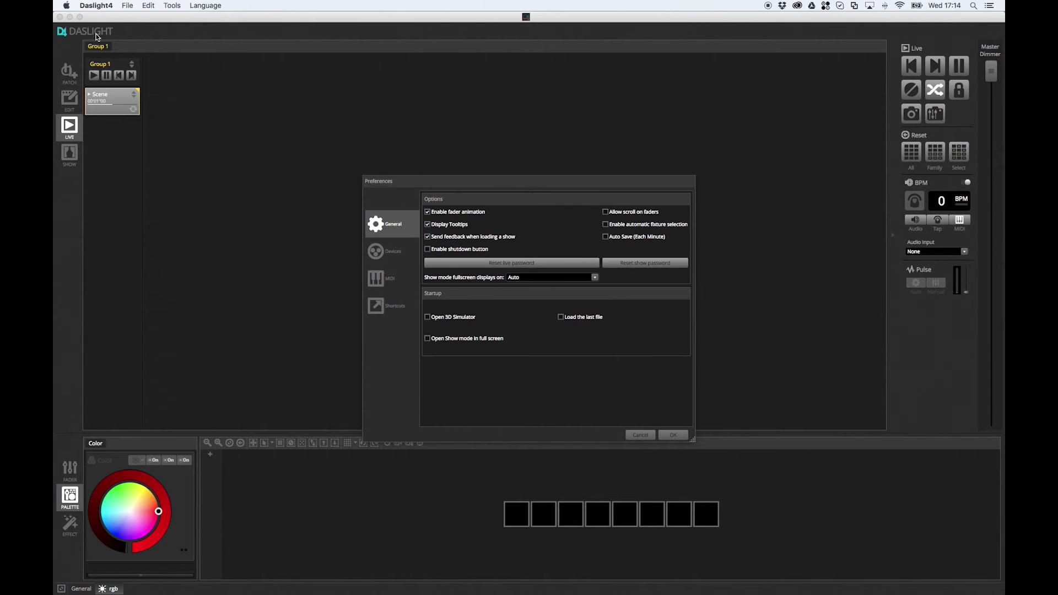
{"action": "left_click", "coordinate": [386, 277]}
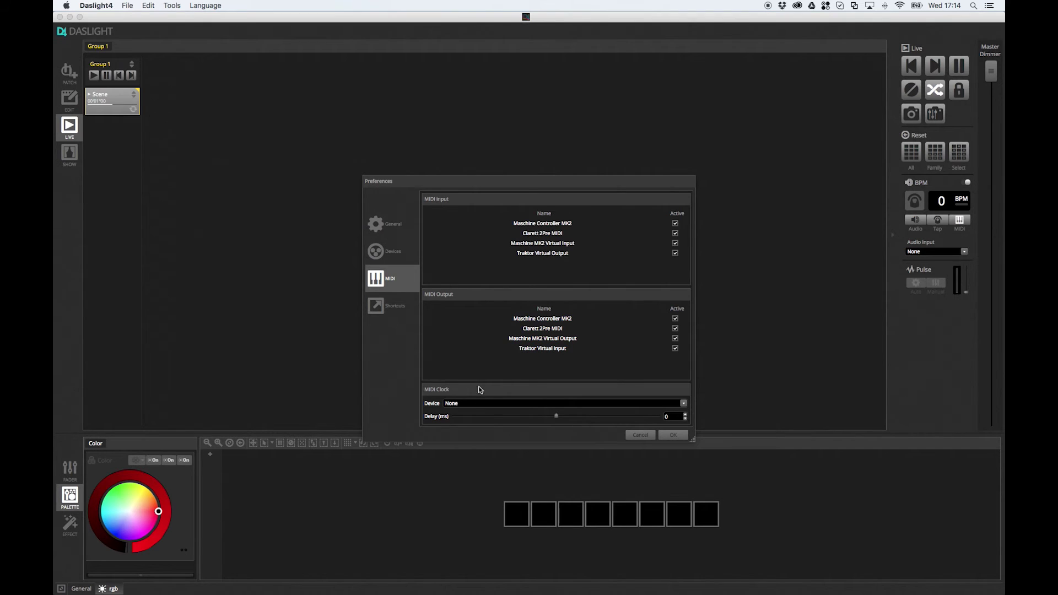
{"action": "left_click", "coordinate": [476, 404]}
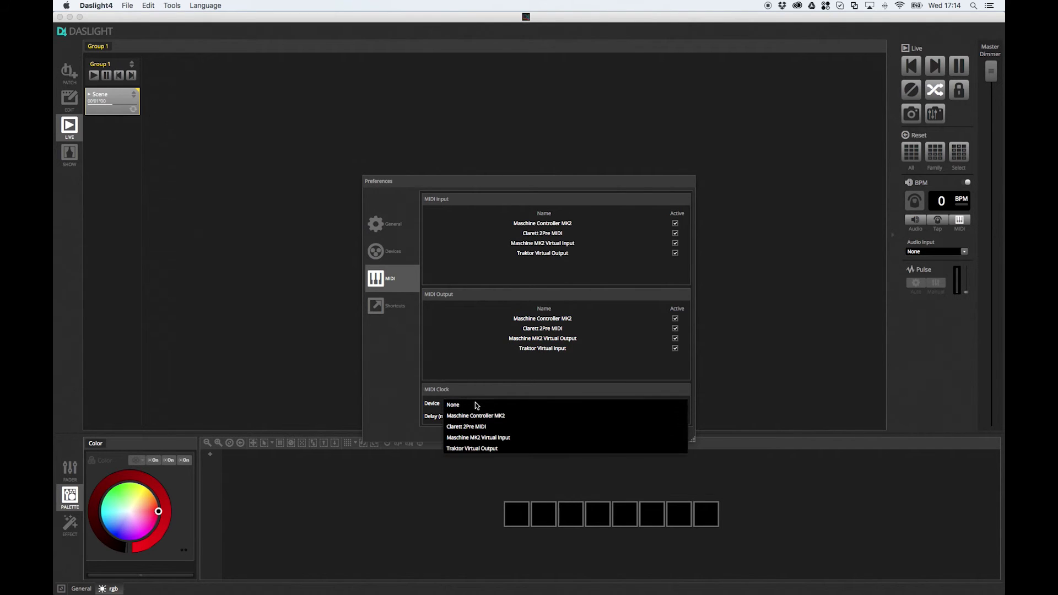
{"action": "left_click", "coordinate": [482, 429]}
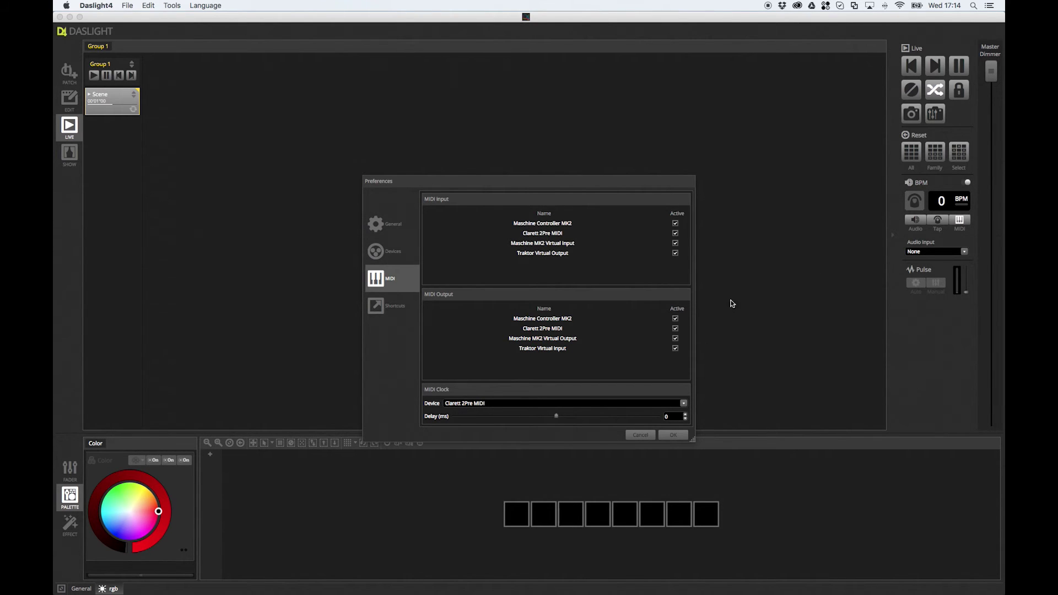
{"action": "left_click", "coordinate": [645, 436]}
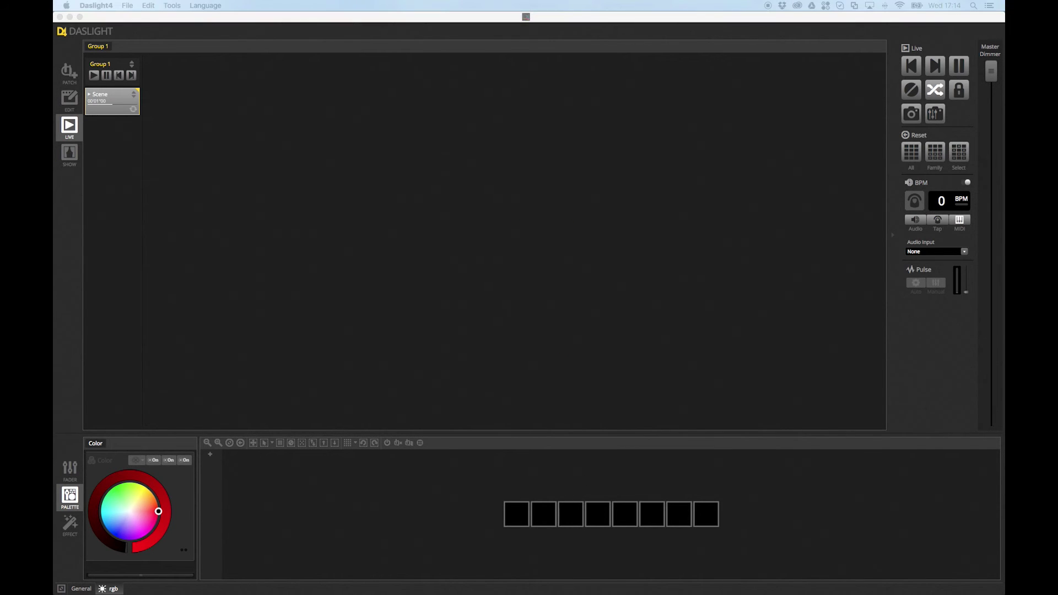
- Switch to Traktor and load TechHouse 1 from the track collection onto deck A
{"action": "left_click_drag", "start_coordinate": [468, 579], "coordinate": [490, 141]}
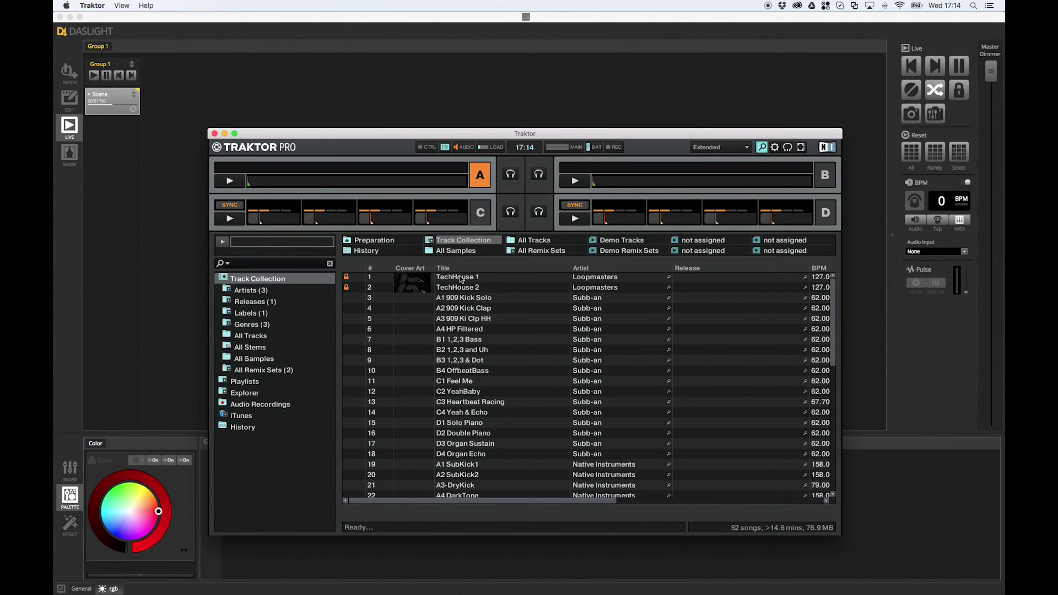
{"action": "left_click_drag", "start_coordinate": [461, 279], "coordinate": [300, 177]}
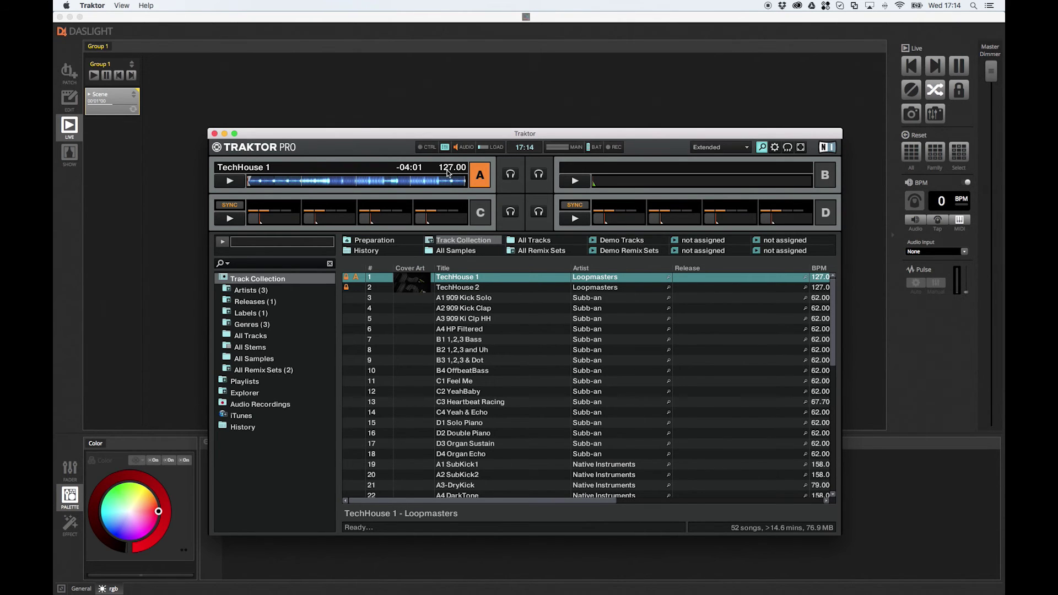
- In Traktor's preferences, set the Generic MIDI device's out-port to Traktor Virtual Output and check the Send MIDI Clock setting
{"action": "left_click", "coordinate": [775, 148]}
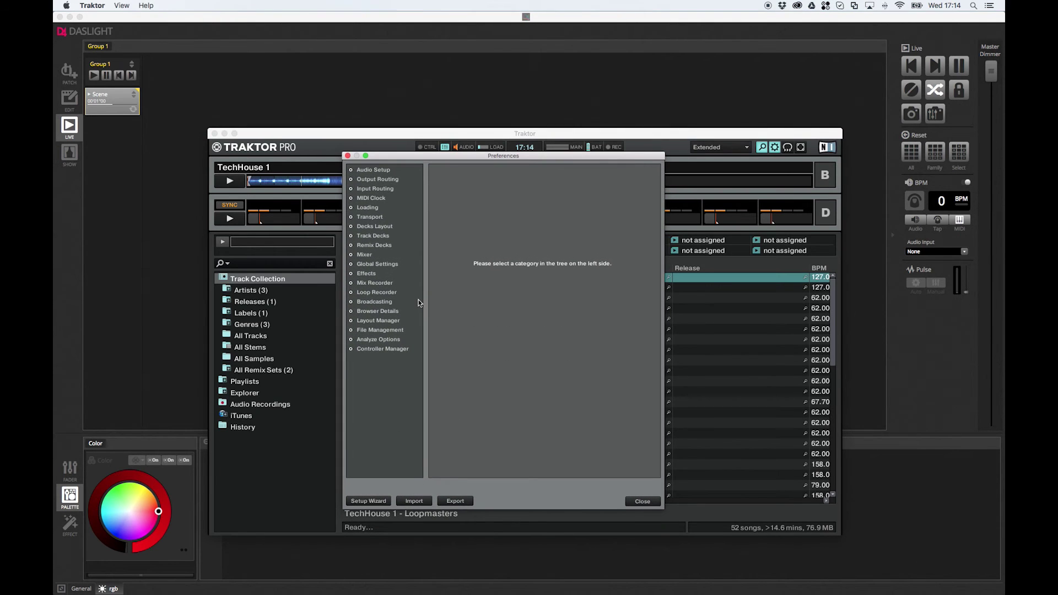
{"action": "left_click", "coordinate": [389, 352]}
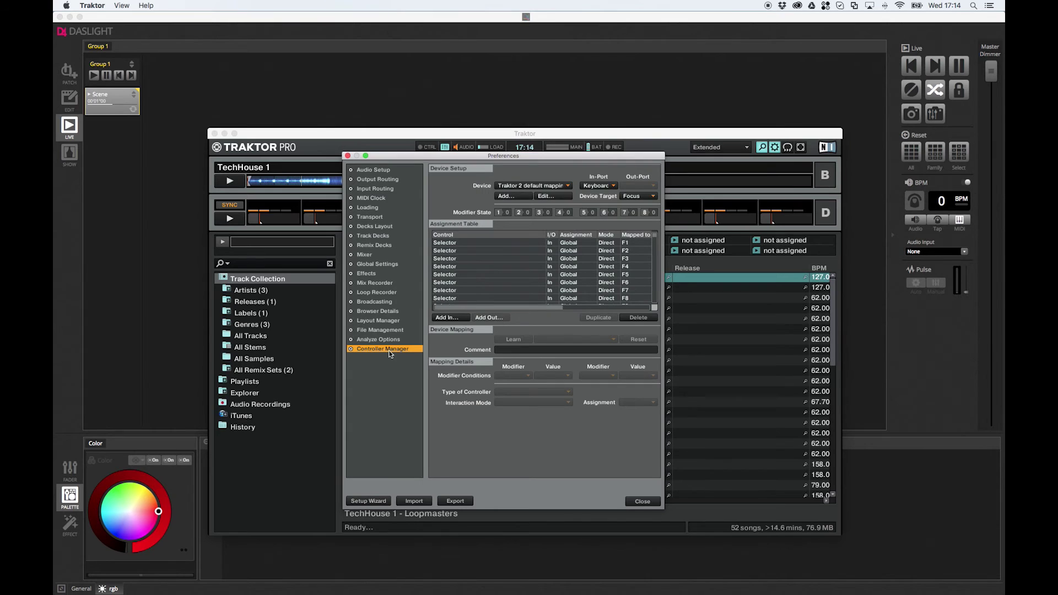
{"action": "left_click", "coordinate": [548, 186]}
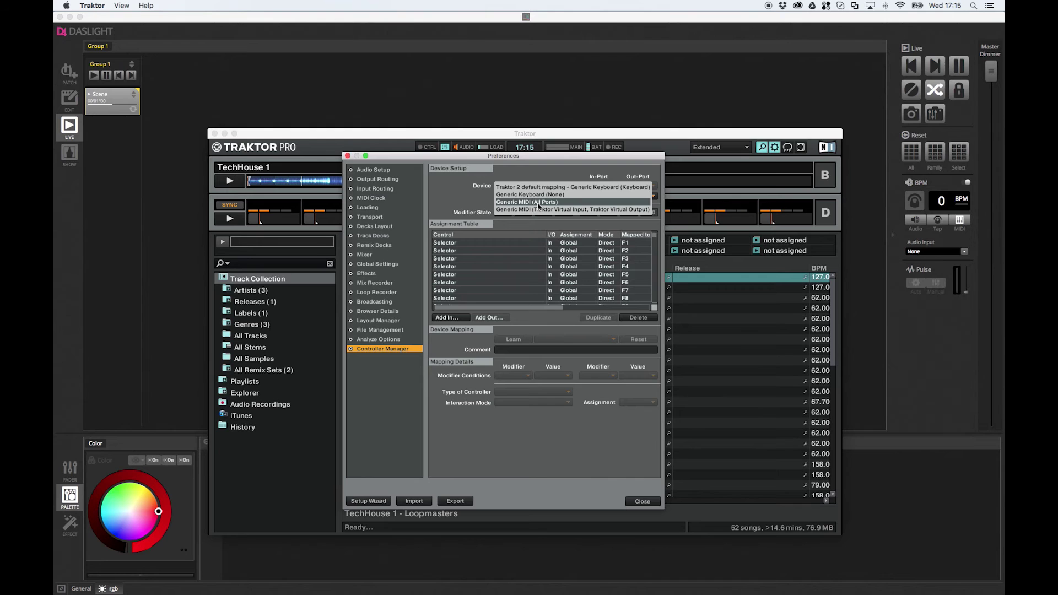
{"action": "left_click", "coordinate": [538, 206]}
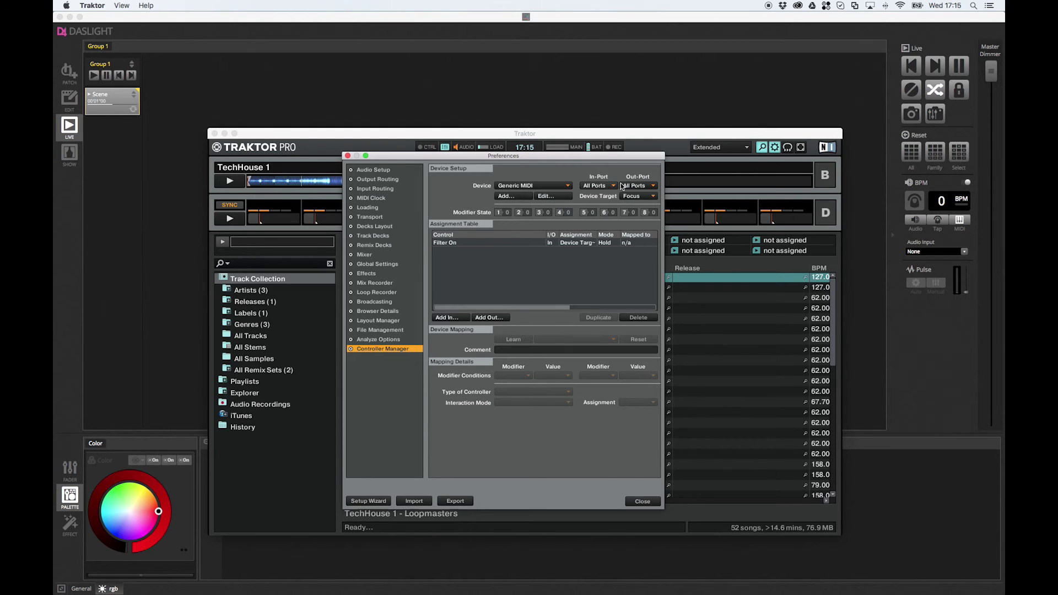
{"action": "left_click", "coordinate": [647, 186]}
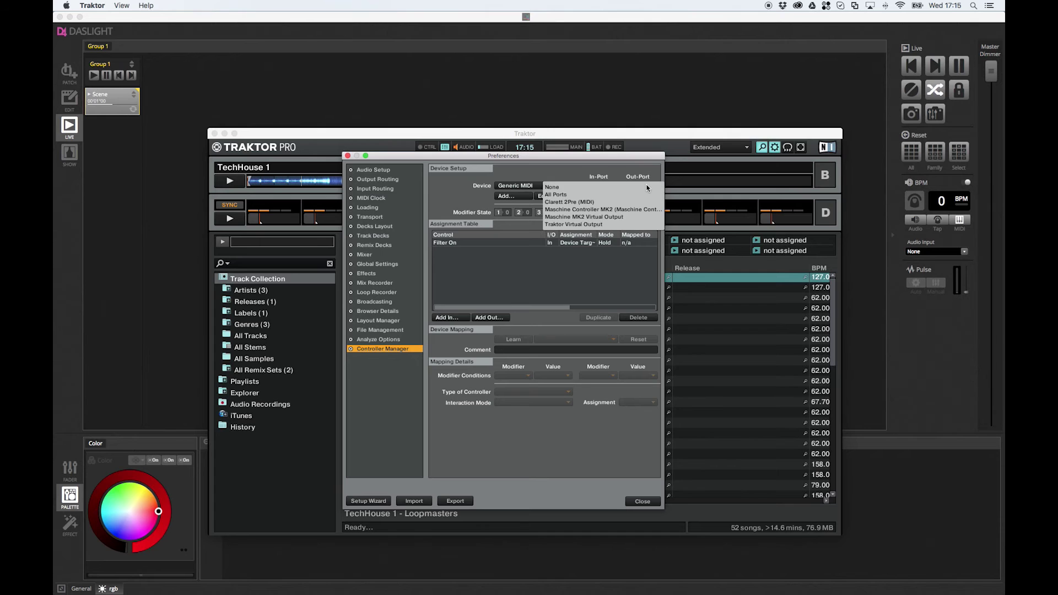
{"action": "left_click", "coordinate": [583, 225]}
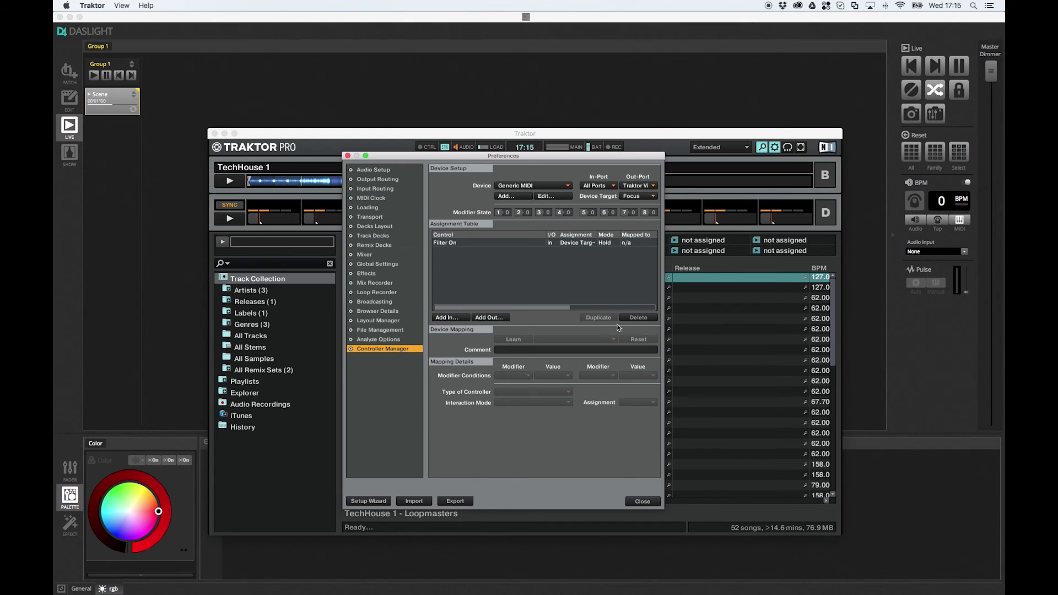
{"action": "left_click", "coordinate": [377, 198]}
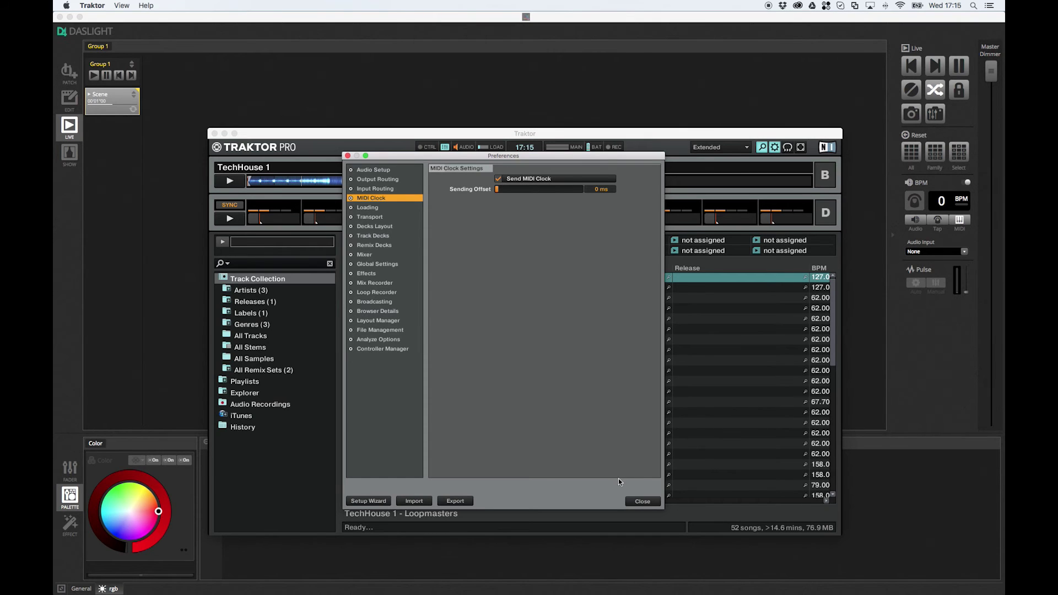
{"action": "left_click", "coordinate": [642, 502]}
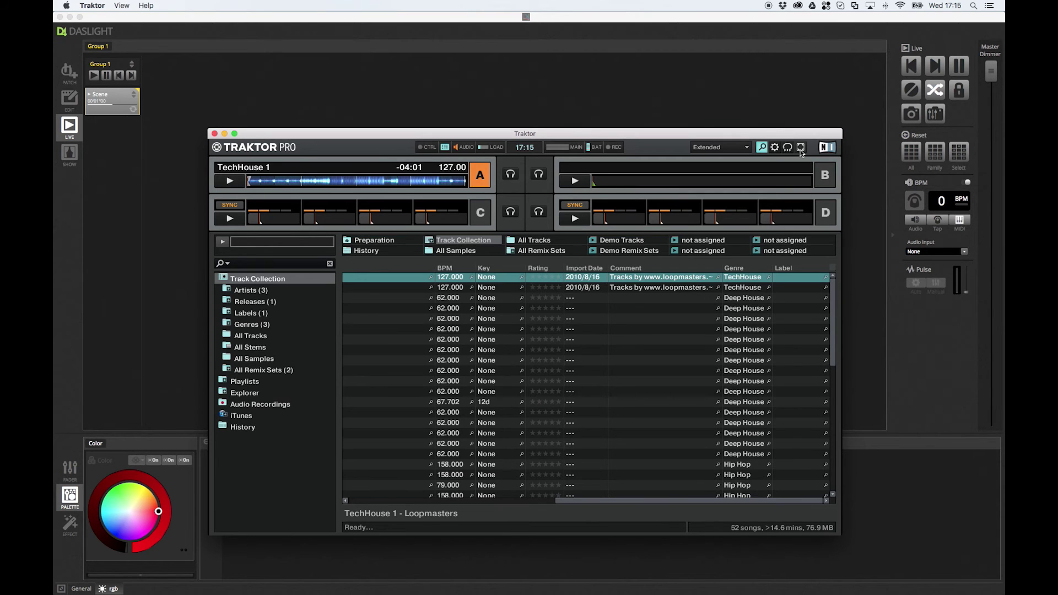
- Leave the enlarged browser view, keep the Extended layout and show the master clock section
{"action": "left_click", "coordinate": [762, 147]}
{"action": "left_click", "coordinate": [733, 150]}
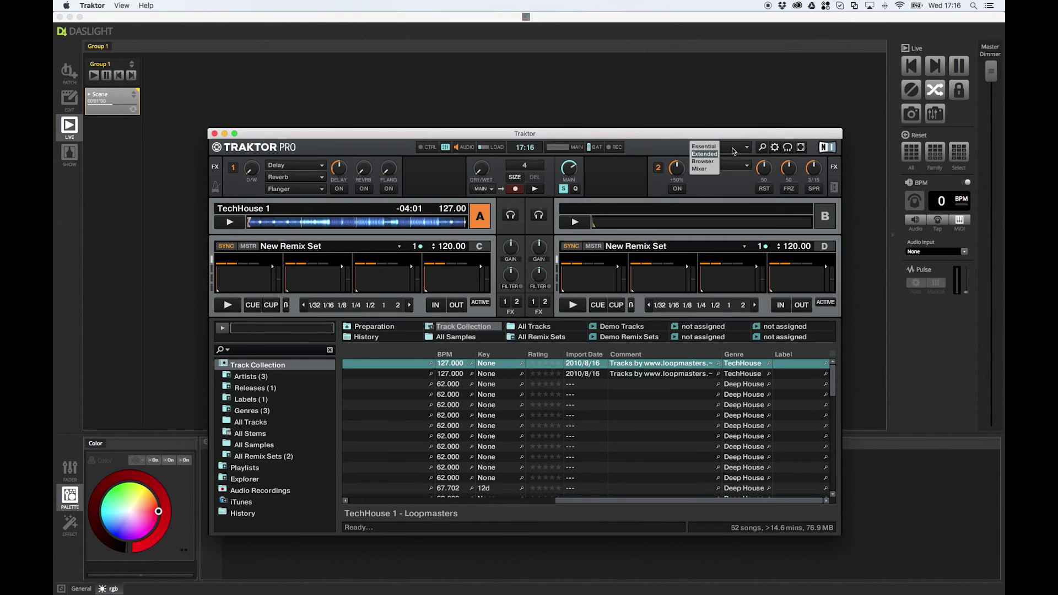
{"action": "left_click", "coordinate": [642, 148]}
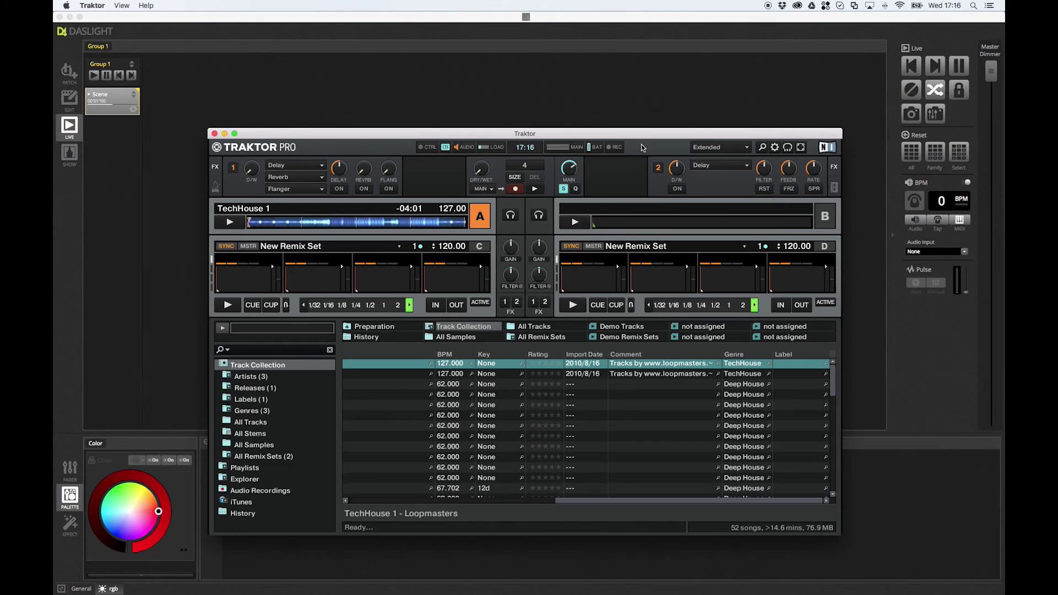
{"action": "left_click", "coordinate": [217, 187]}
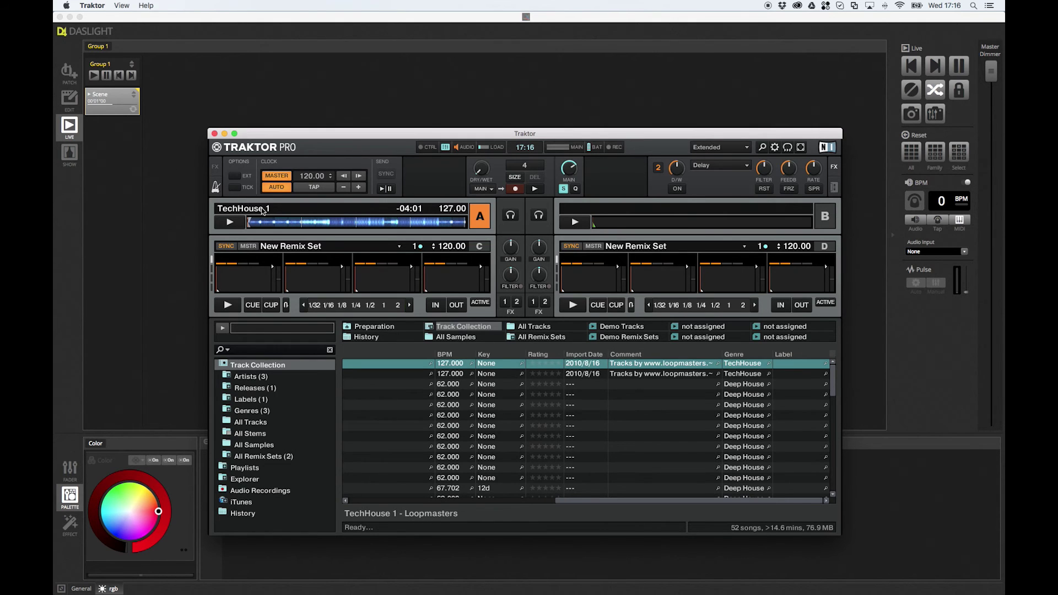
- Play TechHouse 1 on deck A and start sending the MIDI clock
{"action": "left_click", "coordinate": [239, 223]}
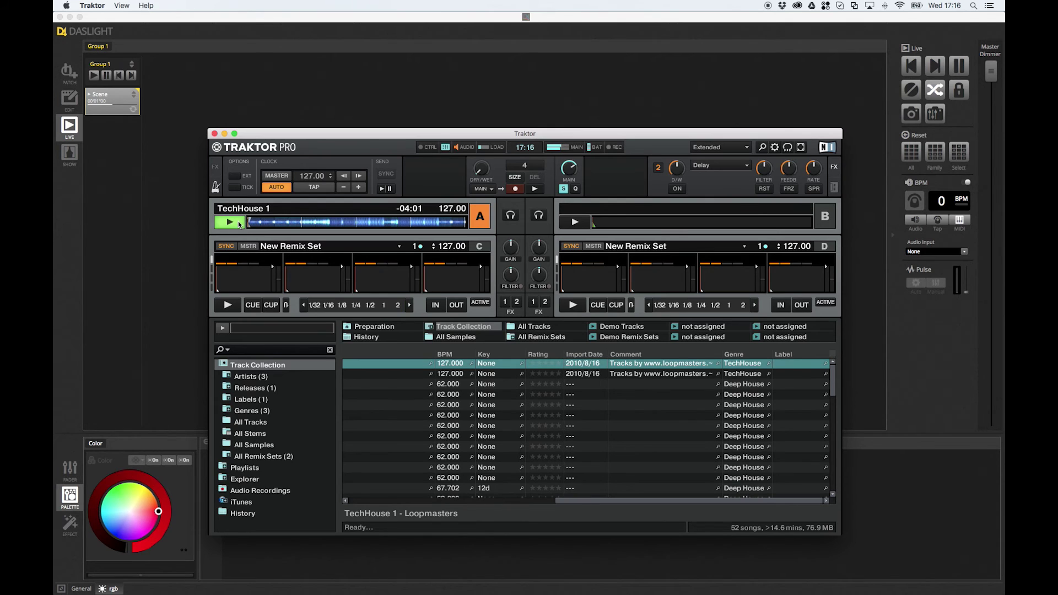
{"action": "mouse_move", "coordinate": [353, 265]}
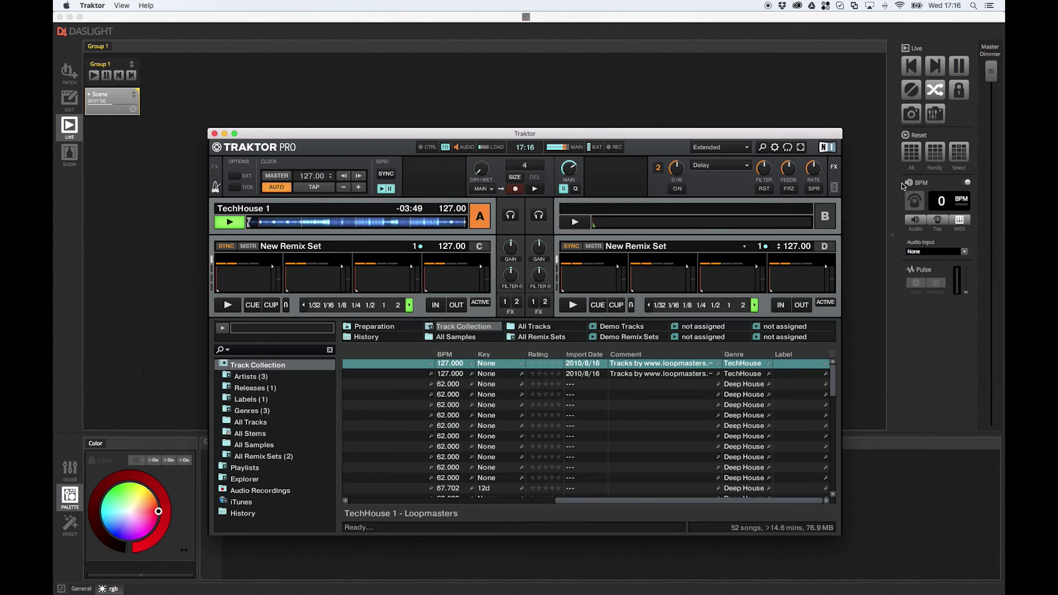
- Switch to Daslight and set the MIDI clock device to Traktor Virtual Output in the preferences
{"action": "left_click", "coordinate": [673, 102]}
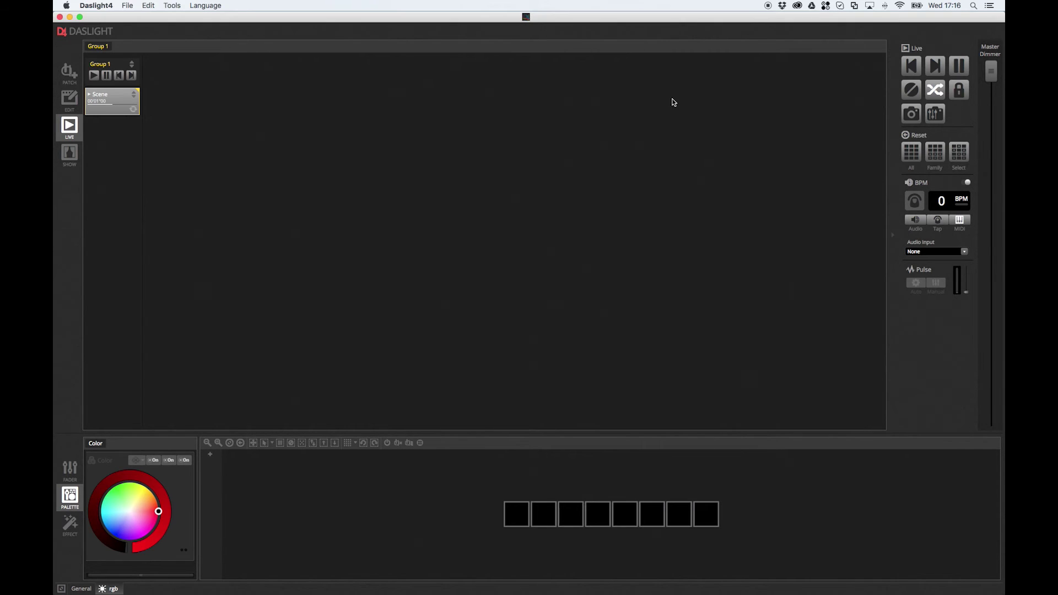
{"action": "left_click", "coordinate": [106, 8]}
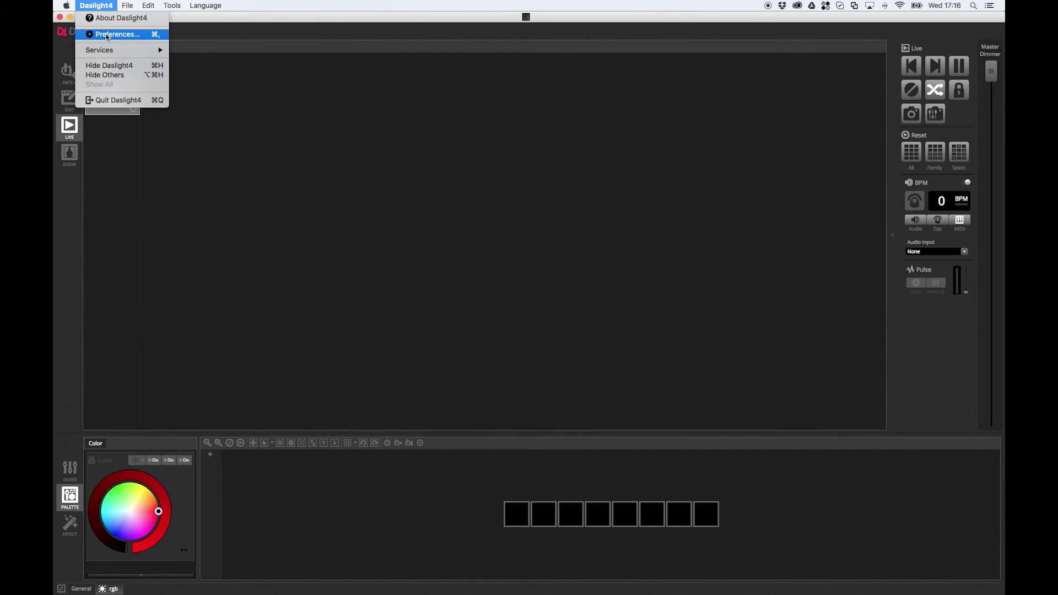
{"action": "left_click", "coordinate": [106, 35]}
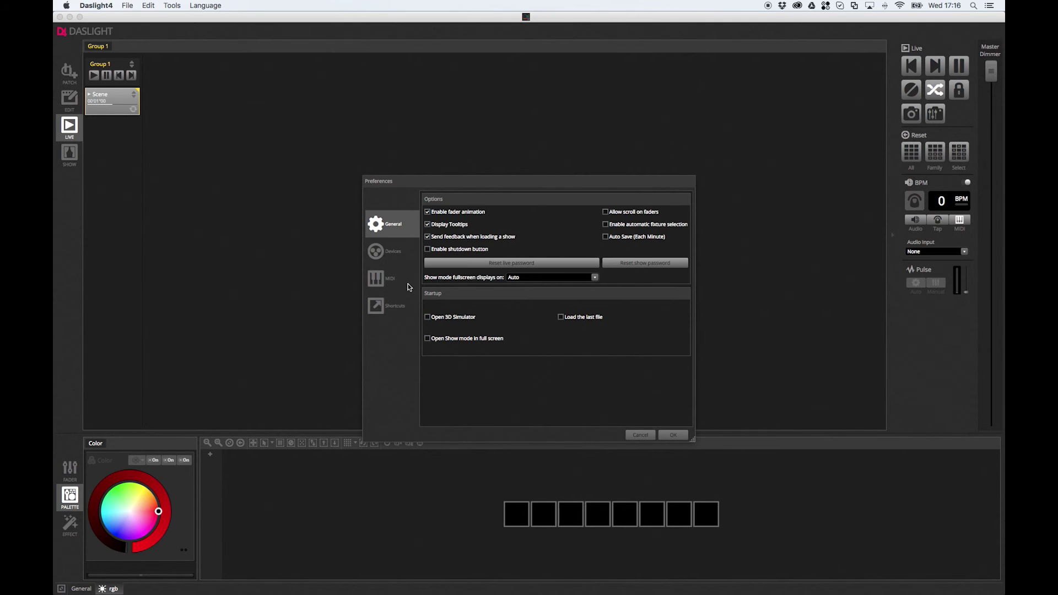
{"action": "left_click", "coordinate": [409, 287]}
{"action": "left_click", "coordinate": [538, 406]}
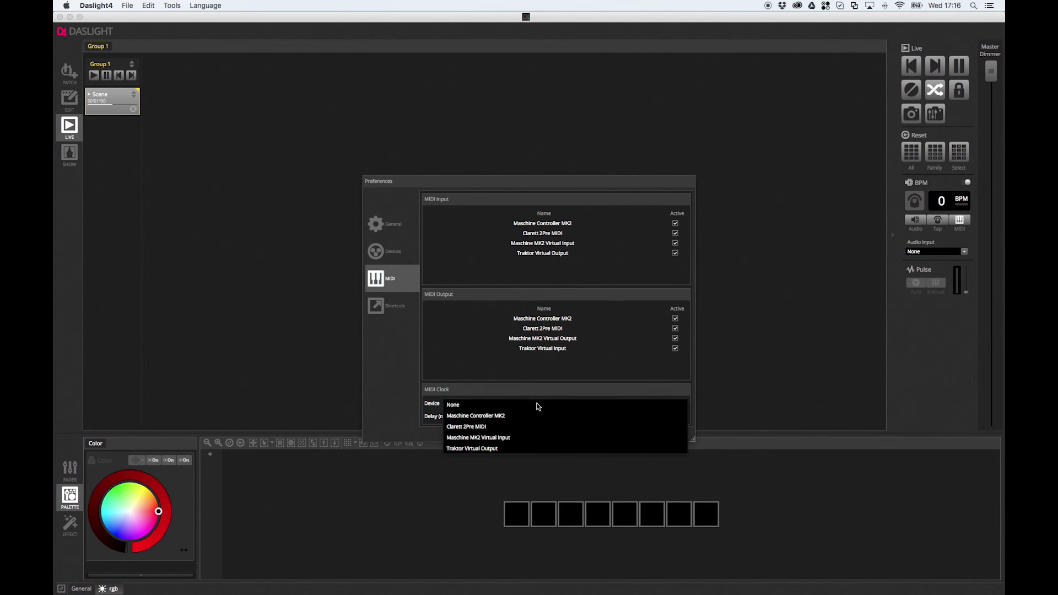
{"action": "left_click", "coordinate": [488, 450]}
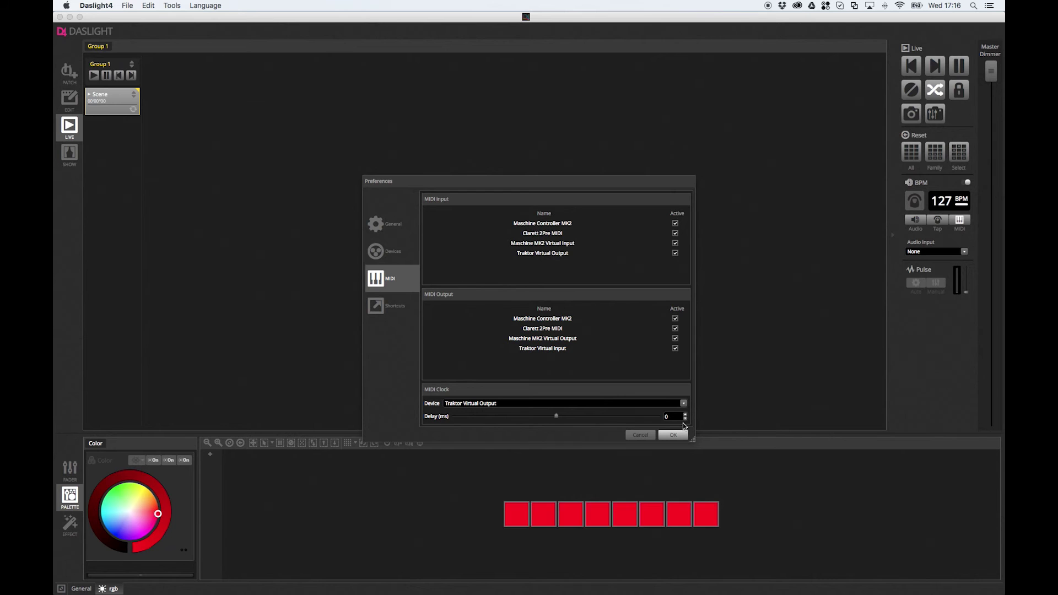
{"action": "left_click", "coordinate": [681, 433]}
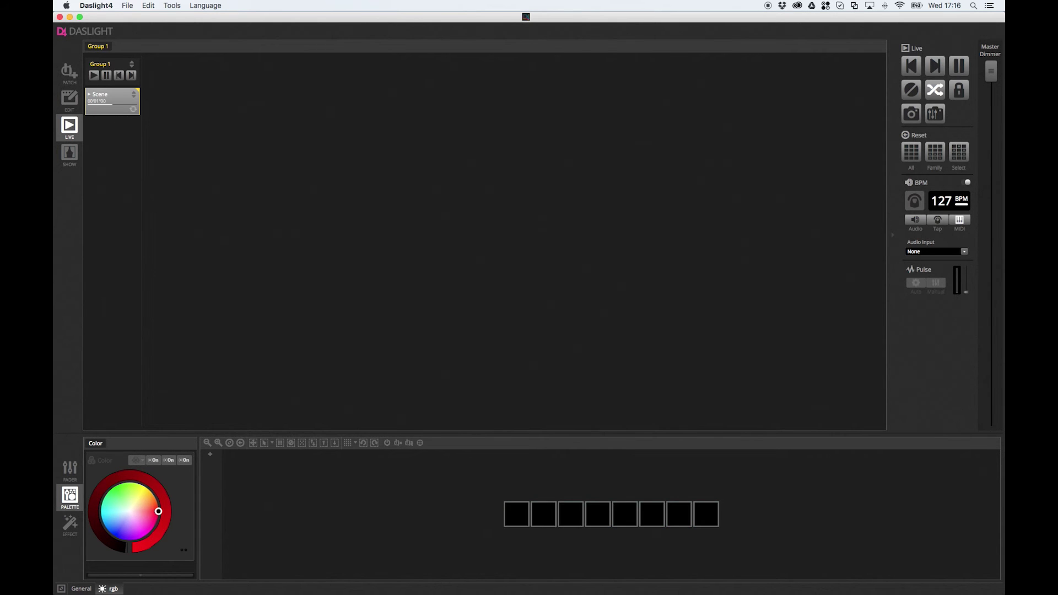
- Switch to Traktor, expand deck A and raise its tempo to about 131.82 BPM
{"action": "key", "text": "super+Tab"}
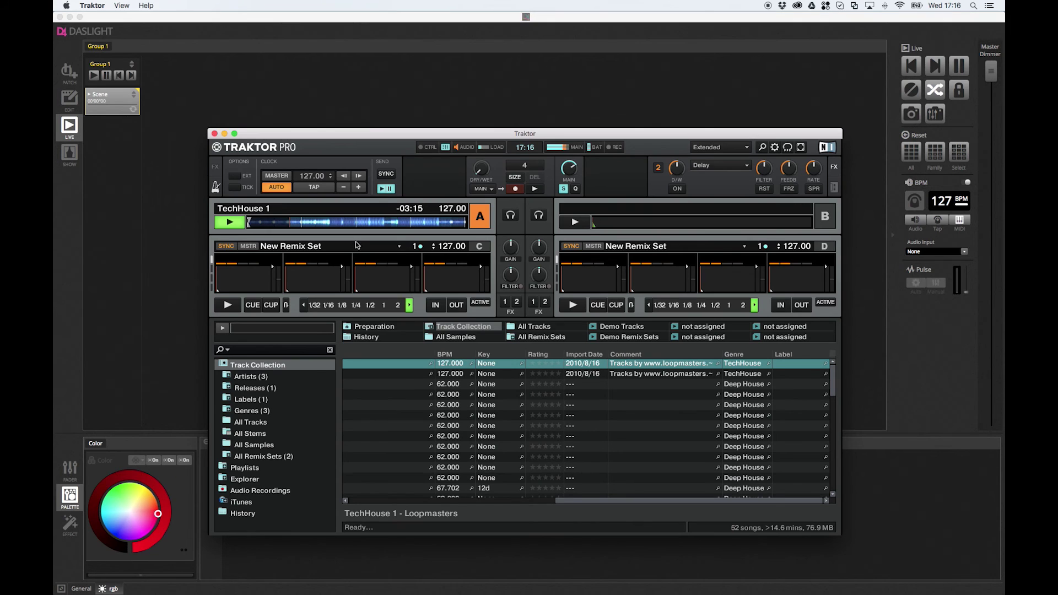
{"action": "left_click", "coordinate": [423, 200]}
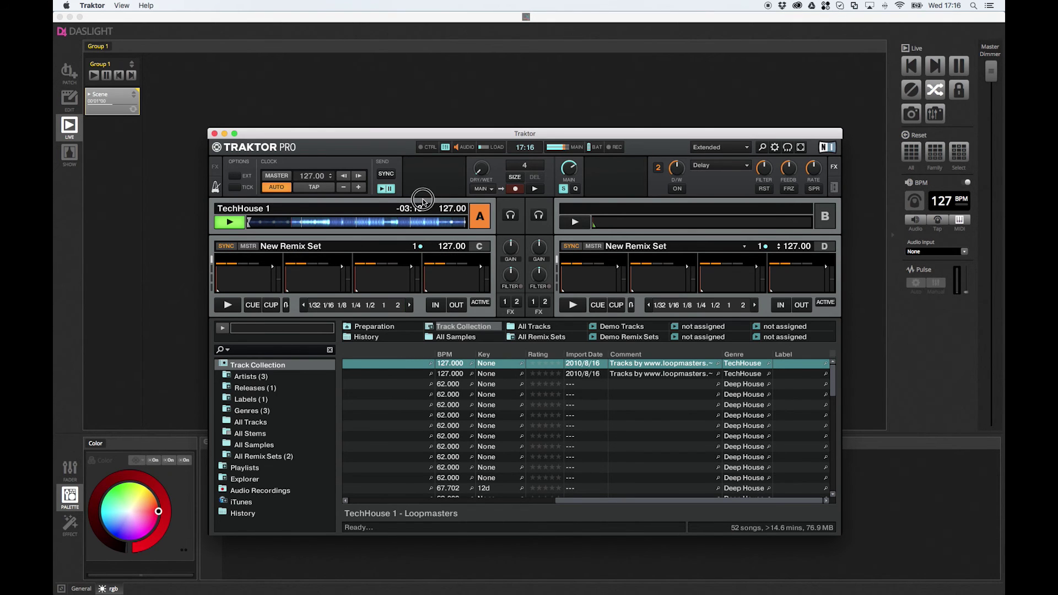
{"action": "left_click", "coordinate": [480, 227]}
{"action": "left_click_drag", "start_coordinate": [480, 226], "coordinate": [480, 236]}
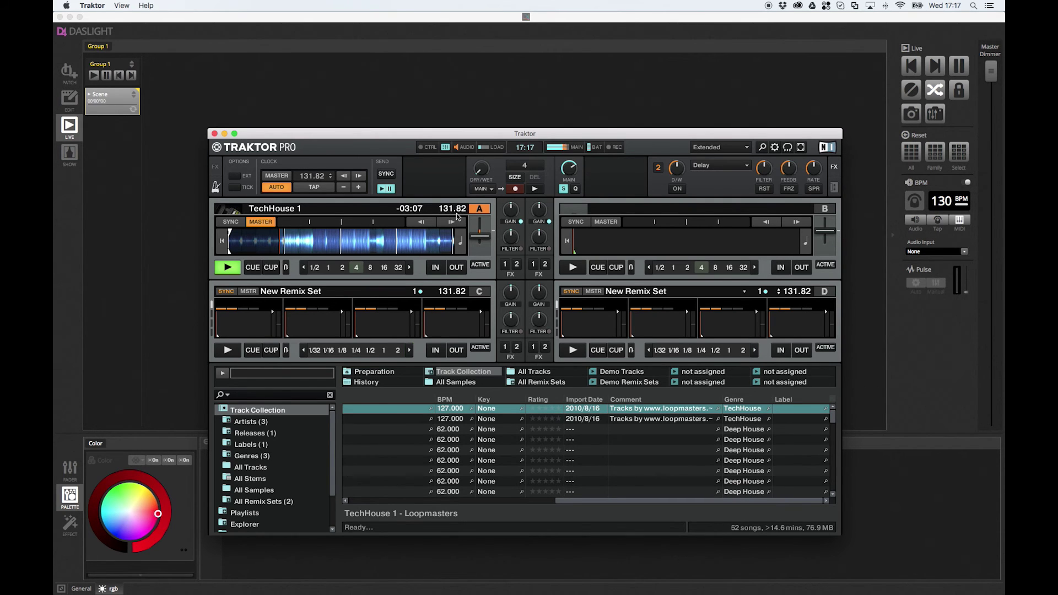
{"action": "left_click", "coordinate": [482, 237]}
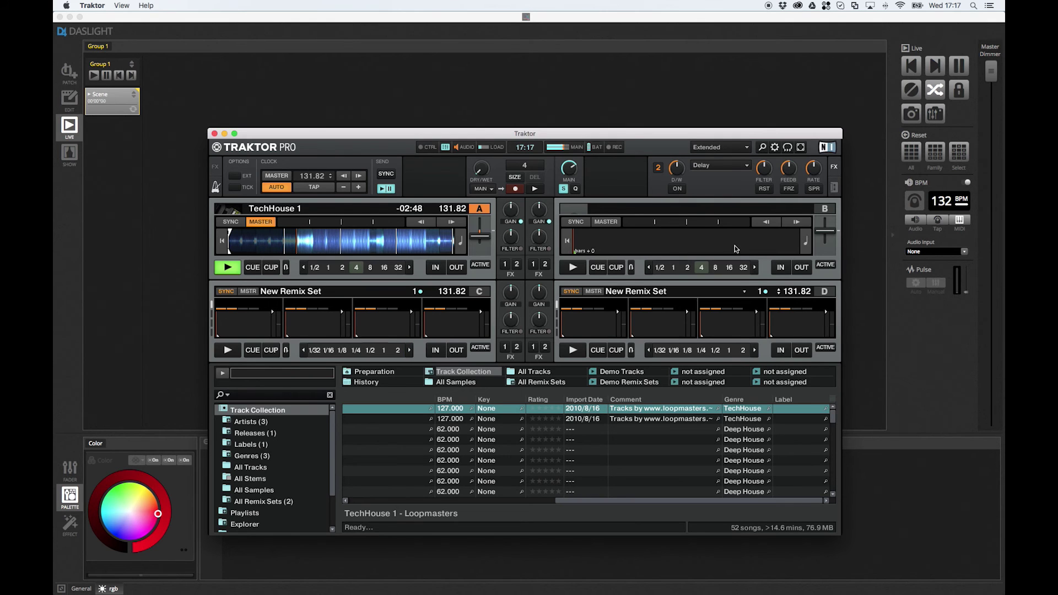
- Lower the main output level and slow deck A's tempo to about 120.98 BPM
{"action": "mouse_move", "coordinate": [571, 173]}
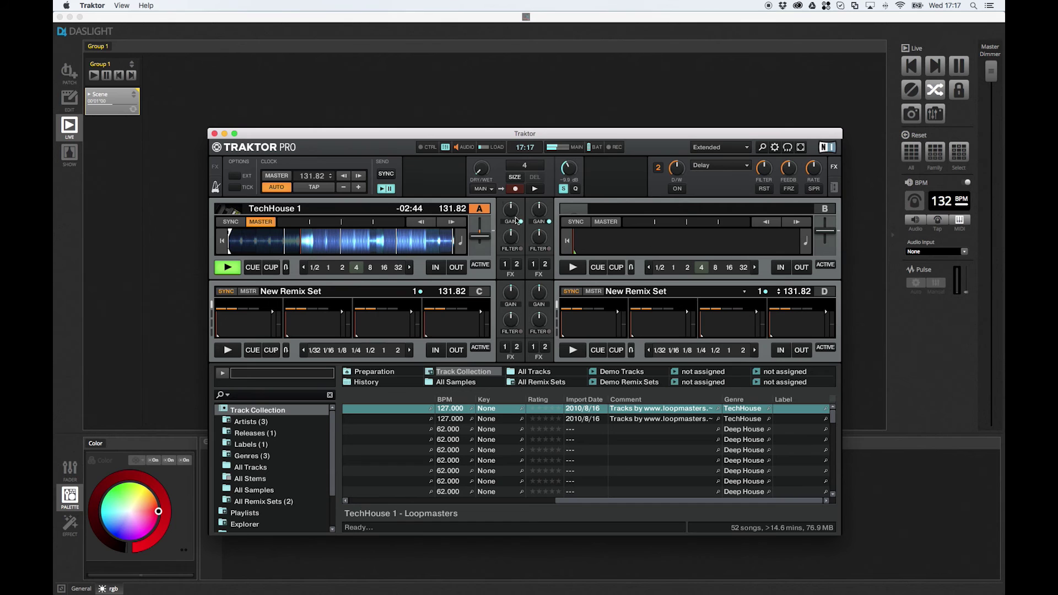
{"action": "mouse_move", "coordinate": [487, 238]}
{"action": "left_click_drag", "start_coordinate": [487, 239], "coordinate": [479, 221]}
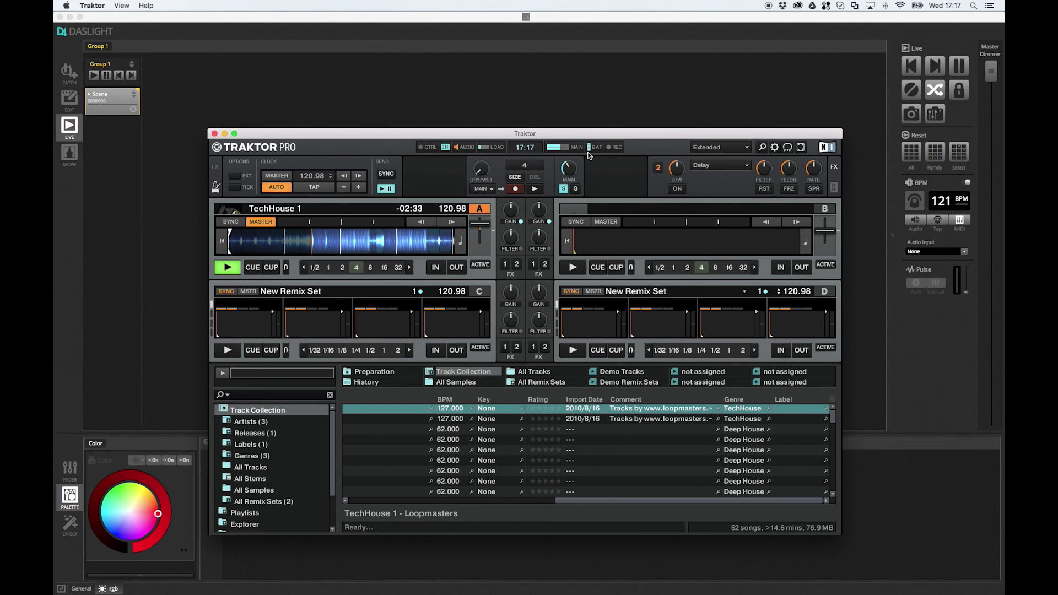
- Stop playback on deck A and minimise the Traktor window
{"action": "left_click_drag", "start_coordinate": [602, 134], "coordinate": [620, 120]}
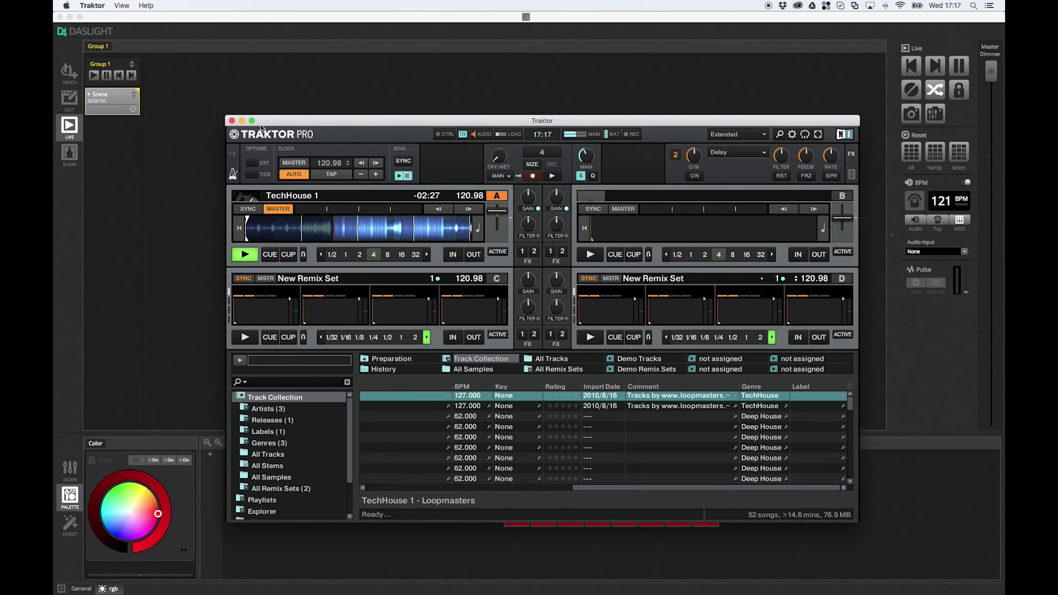
{"action": "left_click", "coordinate": [251, 255]}
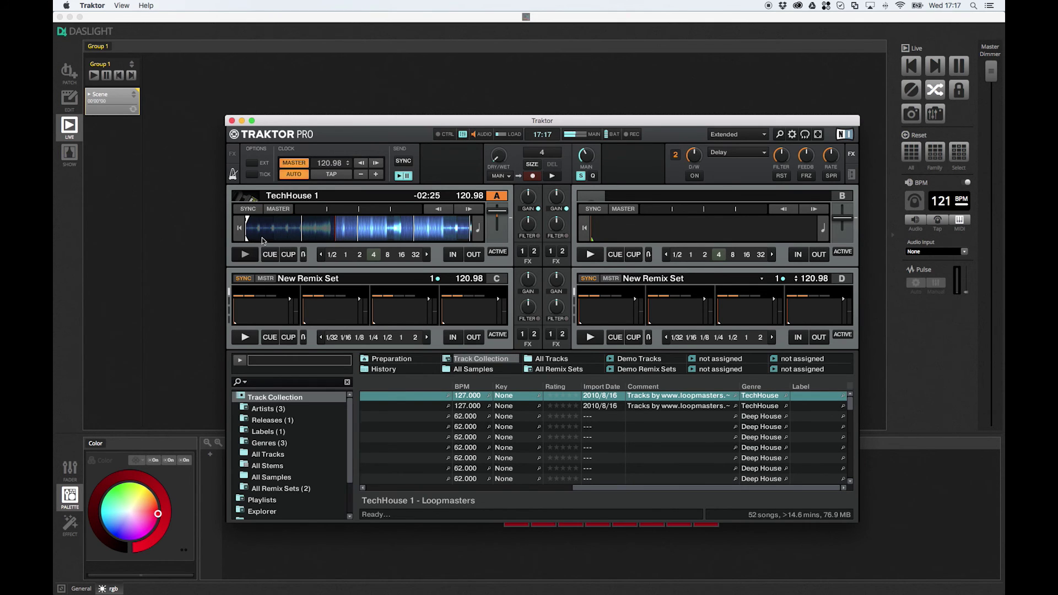
{"action": "double_click", "coordinate": [364, 120]}
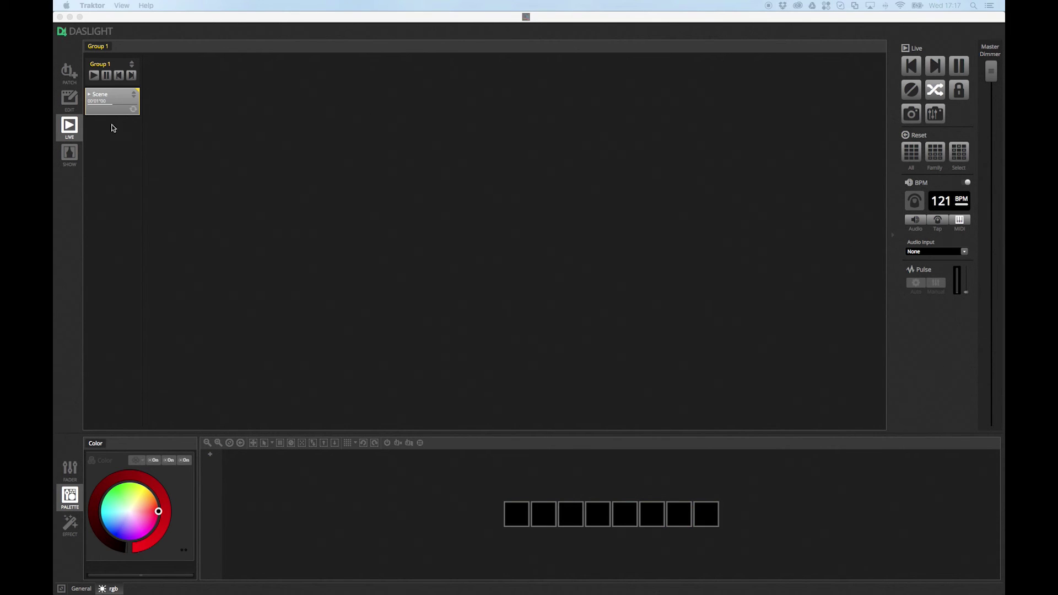
- Set the Live scene's triggering to Step on BPM in Daslight and stop the scene
{"action": "right_click", "coordinate": [122, 106]}
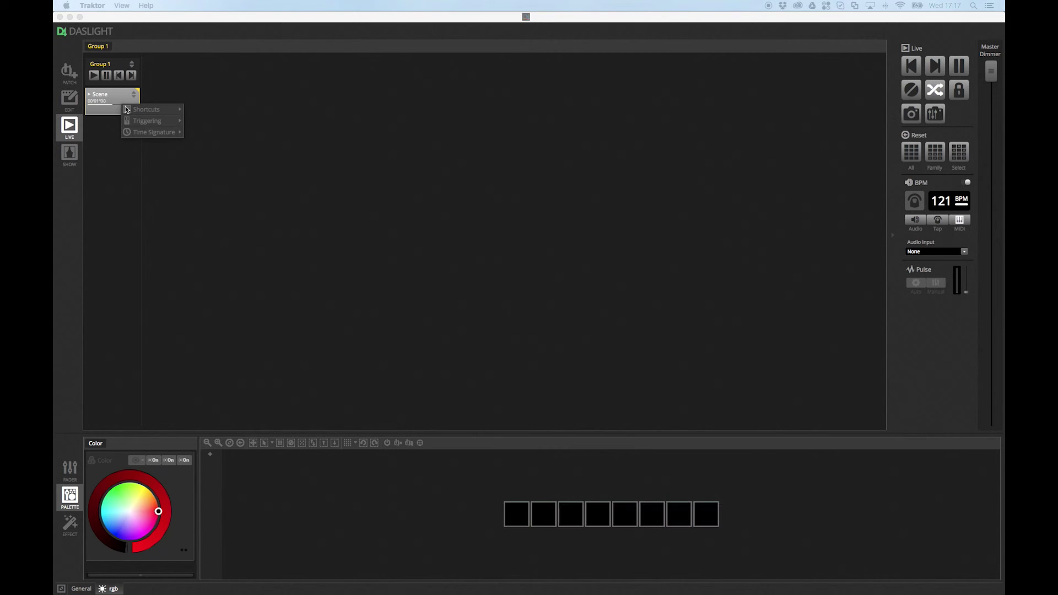
{"action": "left_click", "coordinate": [162, 121]}
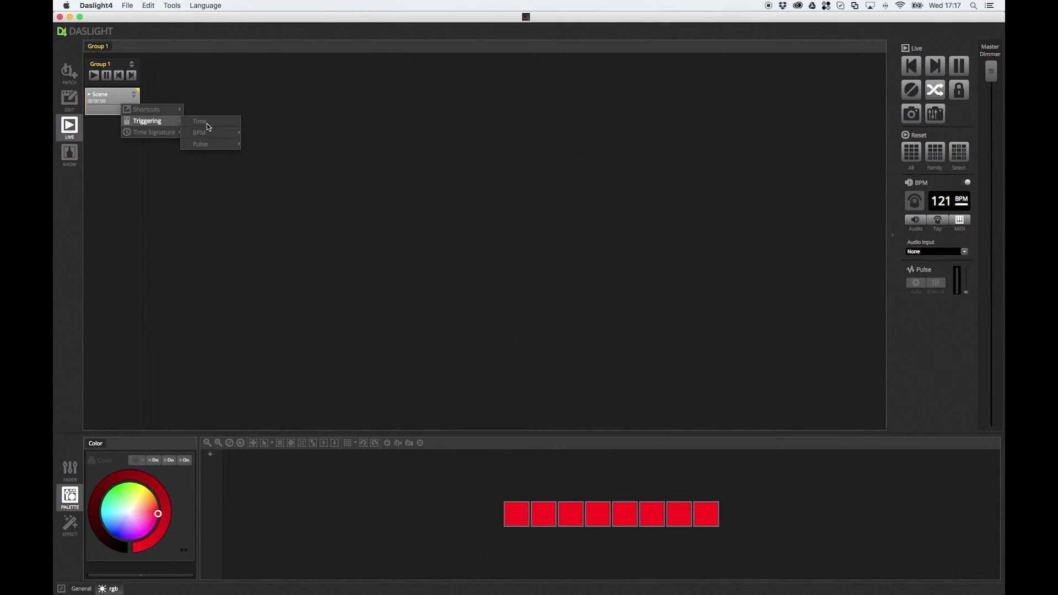
{"action": "mouse_move", "coordinate": [210, 132]}
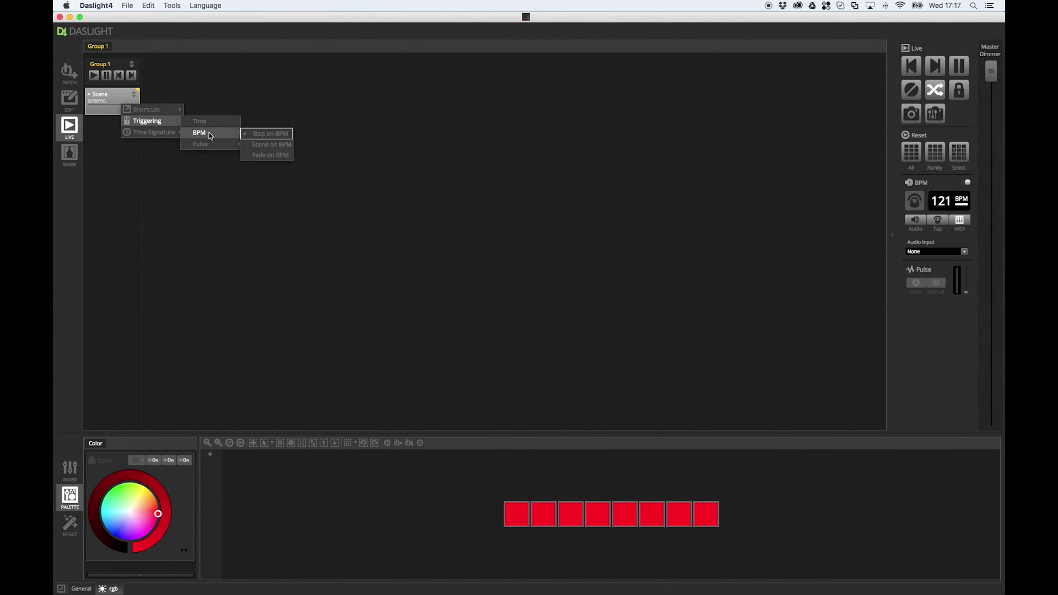
{"action": "left_click", "coordinate": [262, 134]}
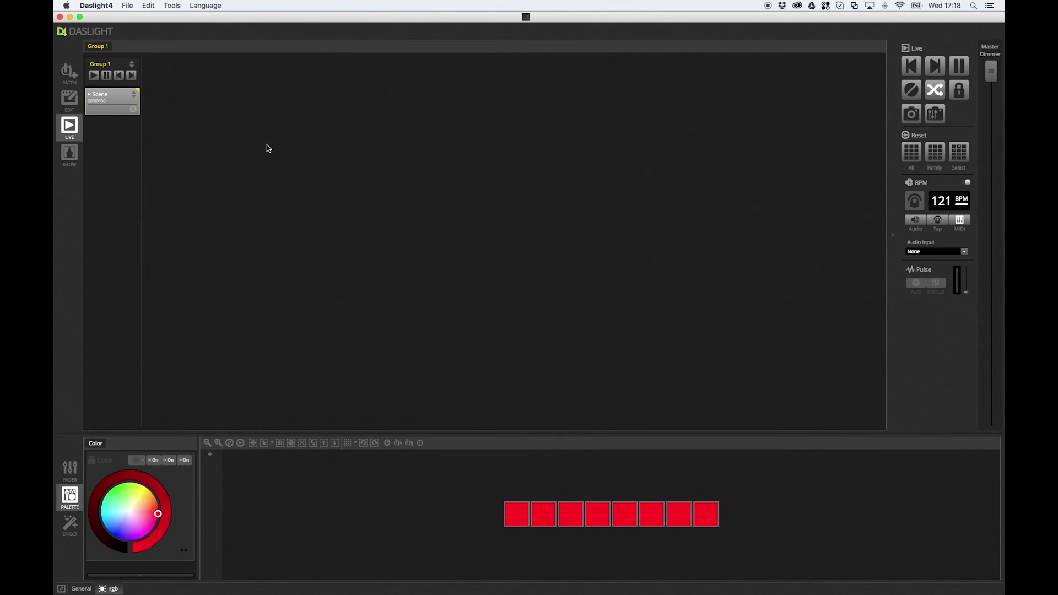
{"action": "left_click", "coordinate": [91, 114]}
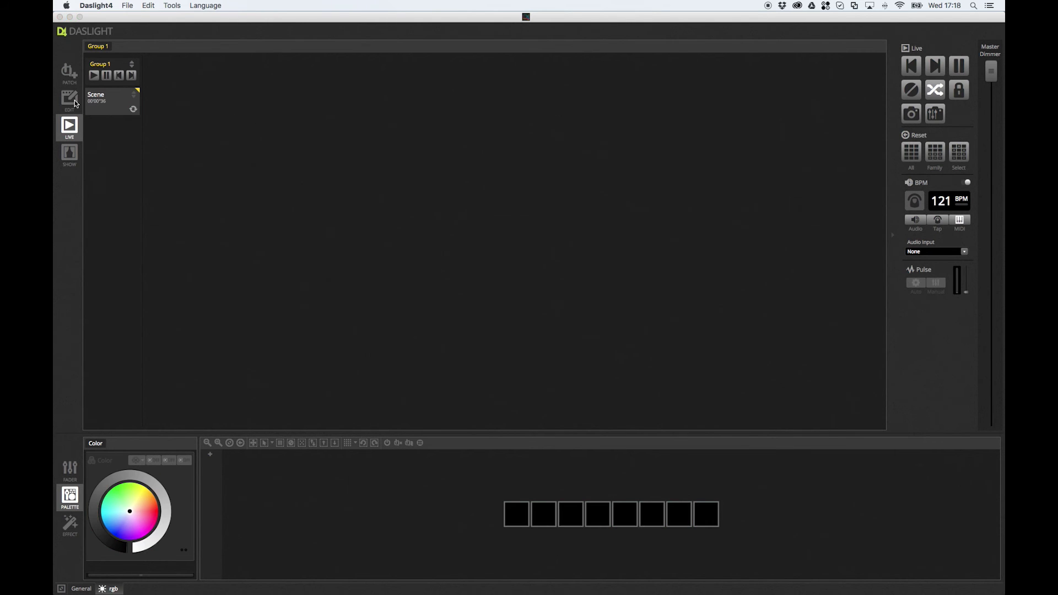
- Open the scene editor and review the first scene's two steps
{"action": "left_click", "coordinate": [75, 100]}
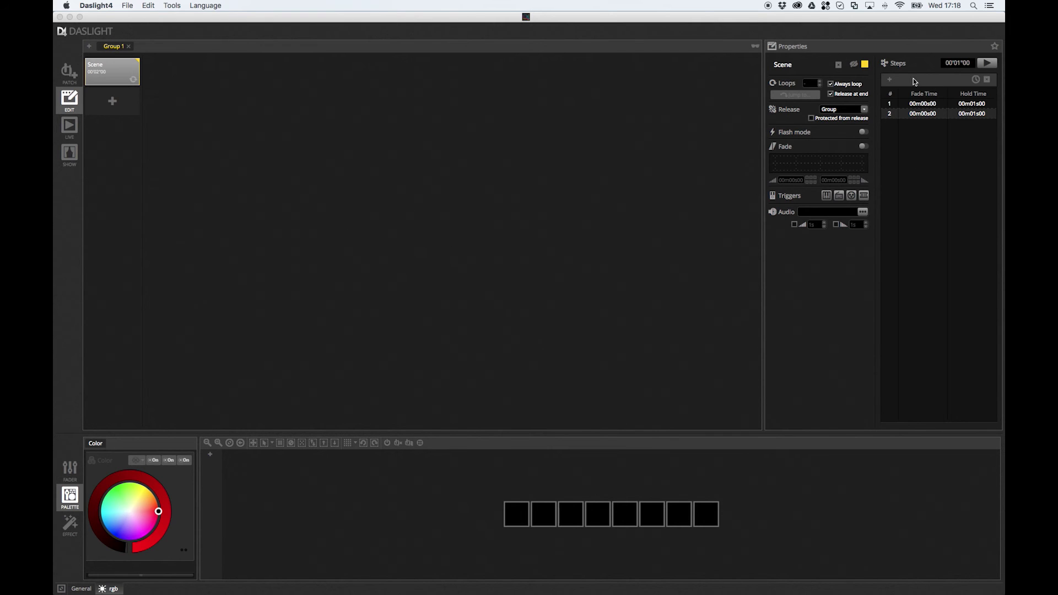
{"action": "left_click", "coordinate": [908, 104]}
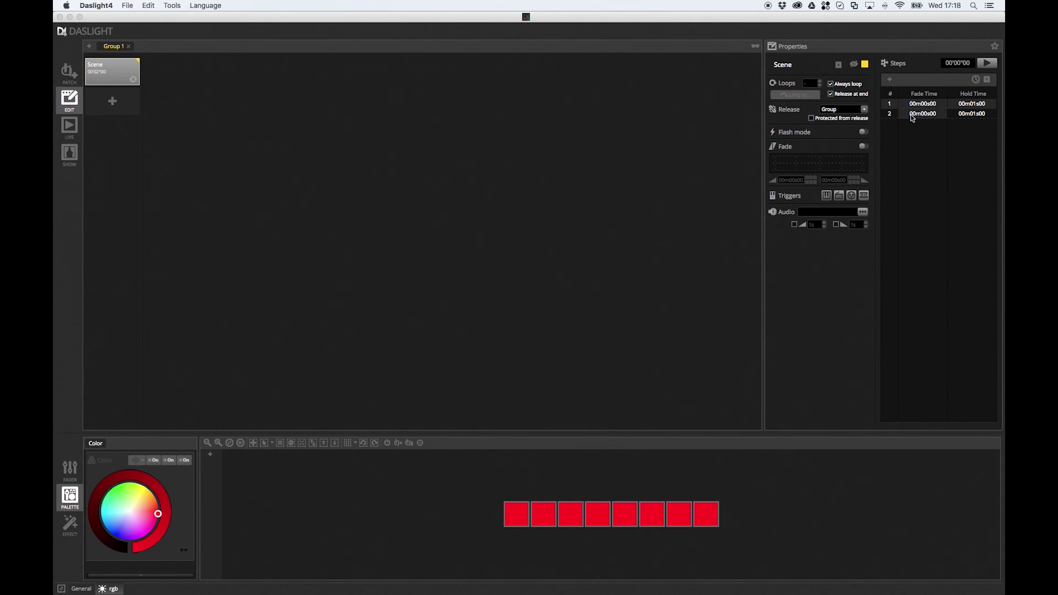
{"action": "left_click", "coordinate": [913, 114]}
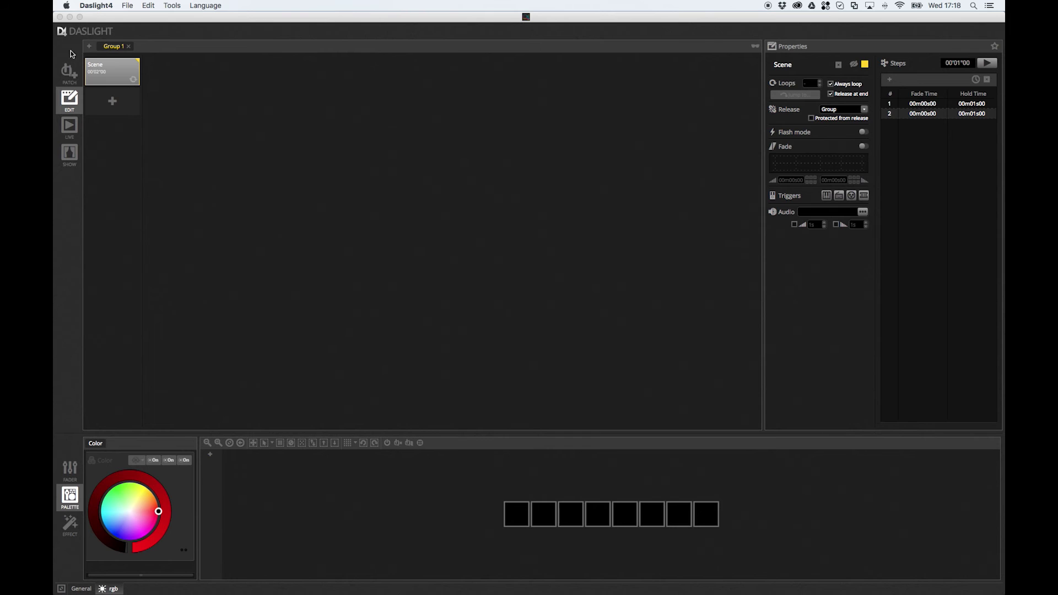
- Add a second scene to Group 1 and select all eight RGB fixtures for the effects generator
{"action": "left_click", "coordinate": [103, 95]}
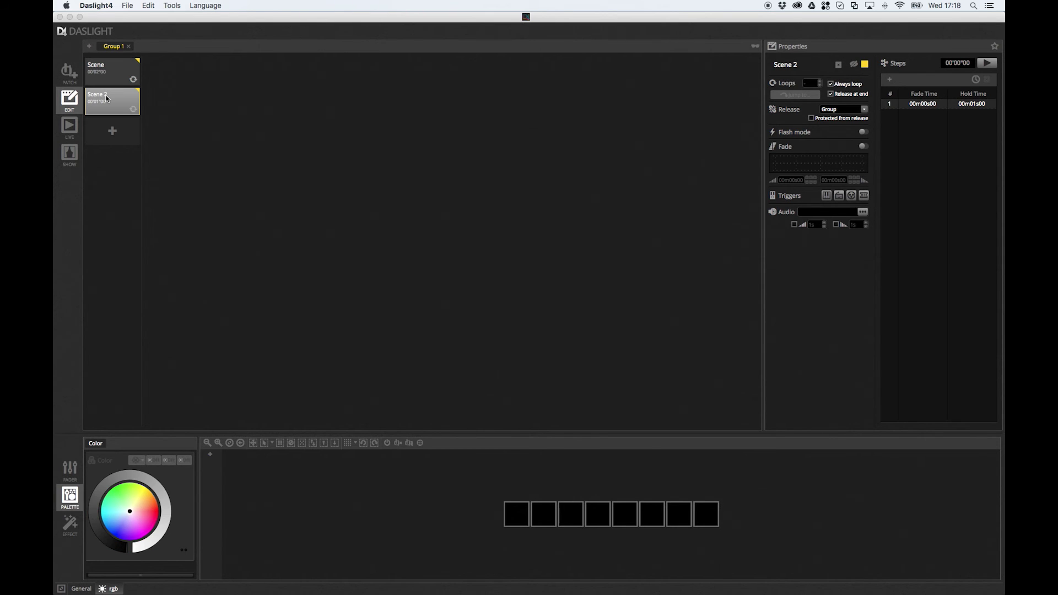
{"action": "left_click", "coordinate": [70, 527]}
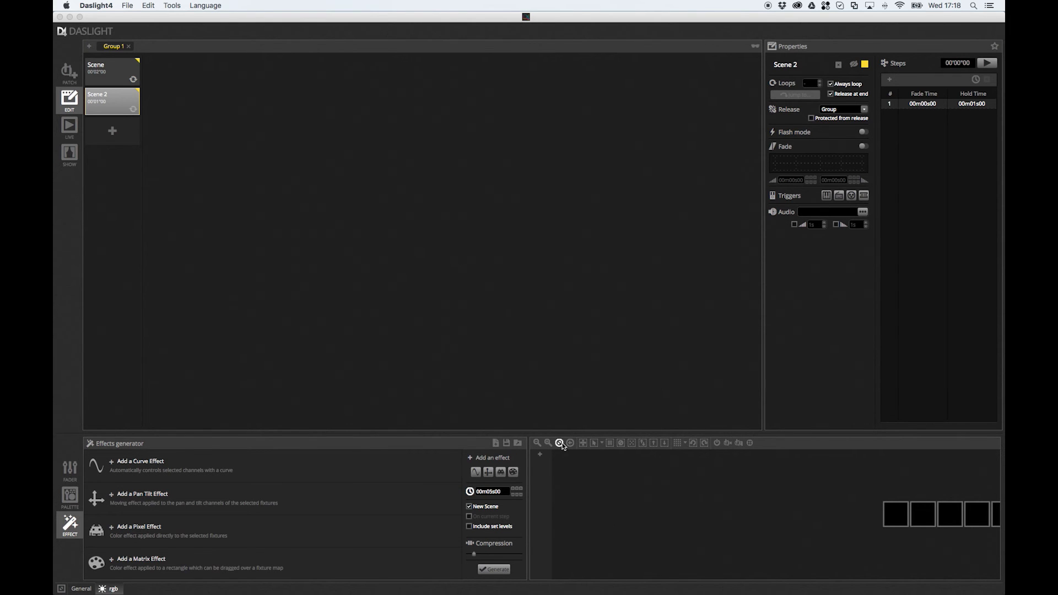
{"action": "left_click", "coordinate": [559, 443]}
{"action": "left_click_drag", "start_coordinate": [658, 505], "coordinate": [925, 543]}
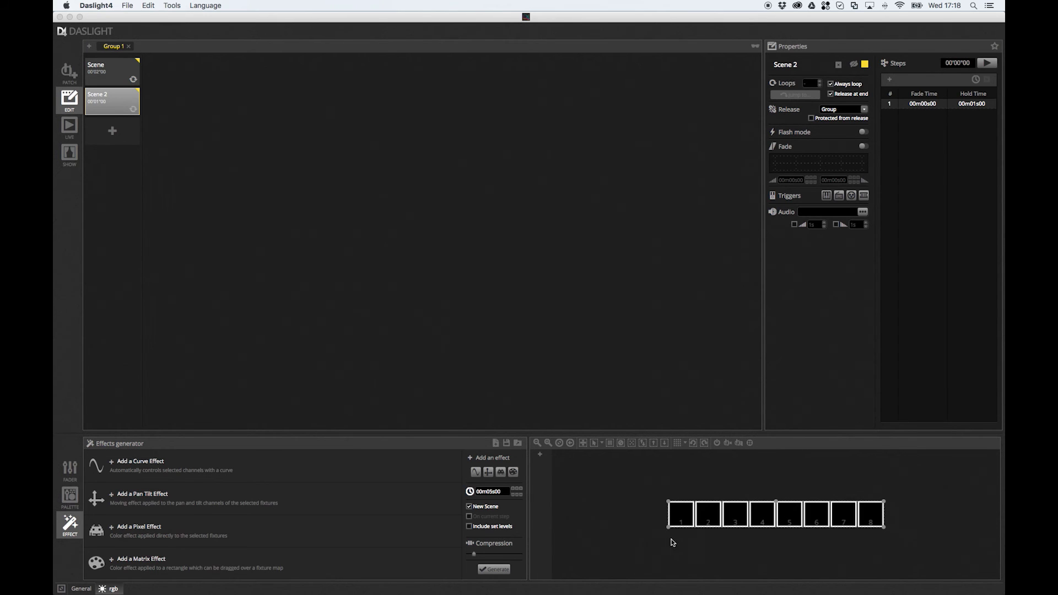
- Add a Knight Rider pixel effect to the selected fixtures, with Size 55 and One Way Only enabled
{"action": "left_click", "coordinate": [159, 528]}
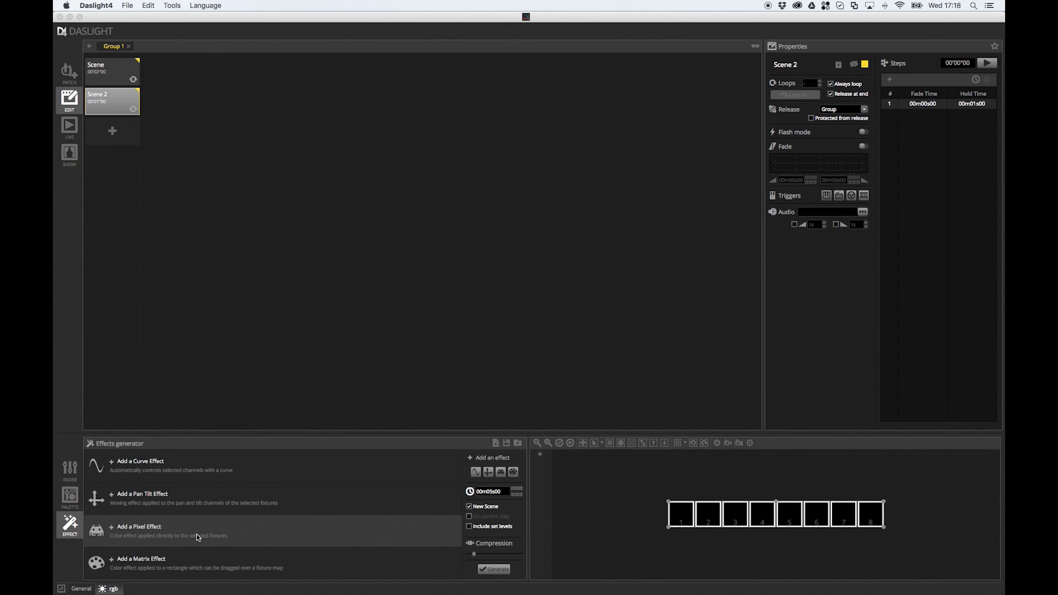
{"action": "left_click", "coordinate": [431, 536]}
{"action": "left_click", "coordinate": [217, 454]}
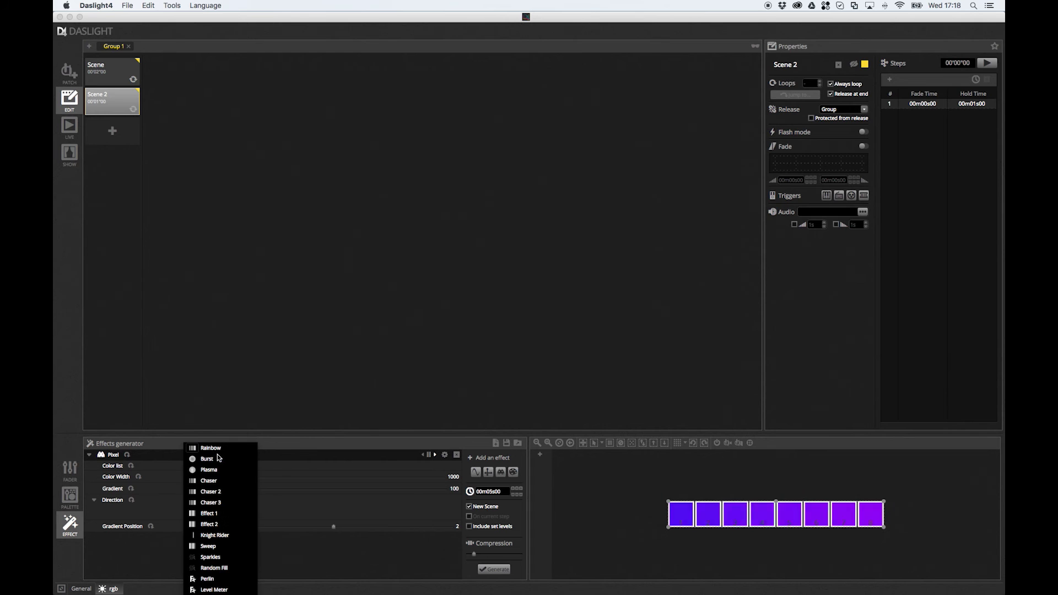
{"action": "left_click", "coordinate": [215, 535]}
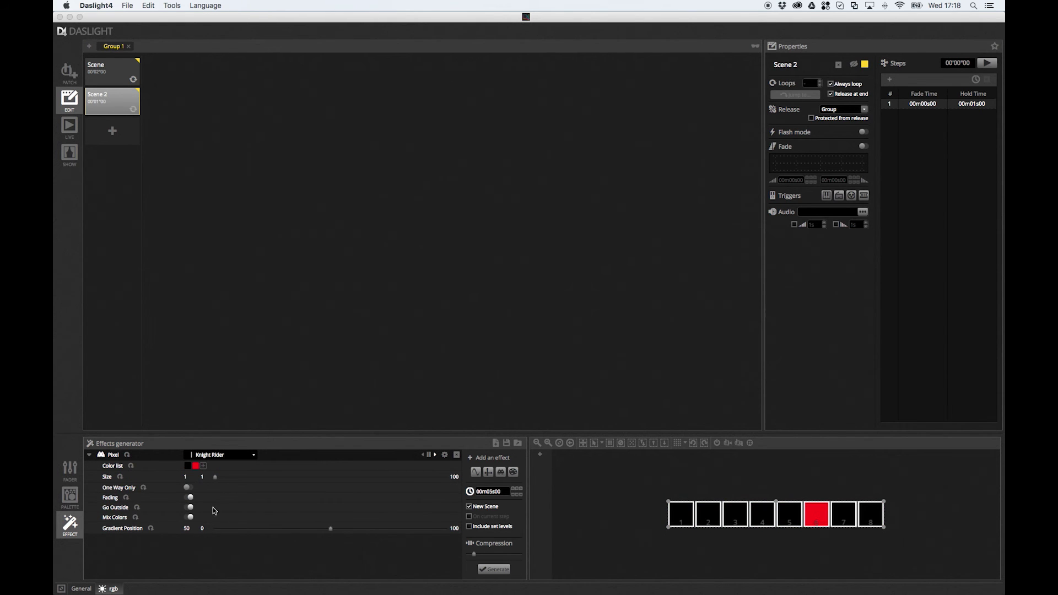
{"action": "left_click_drag", "start_coordinate": [217, 479], "coordinate": [341, 479]}
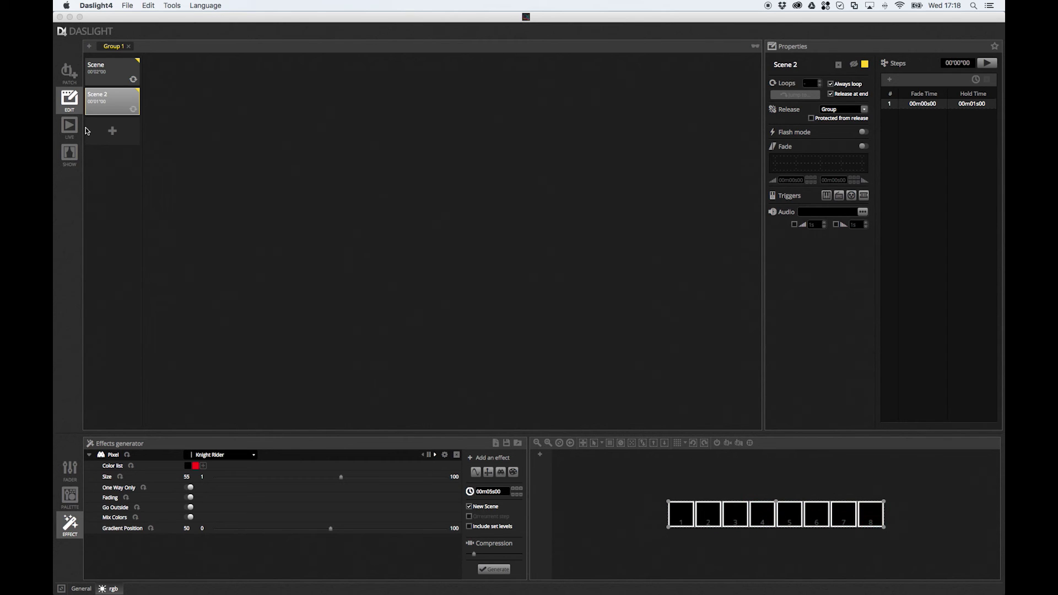
- Generate the effect on the current step of Scene 2 instead of in a new scene
{"action": "left_click", "coordinate": [470, 506]}
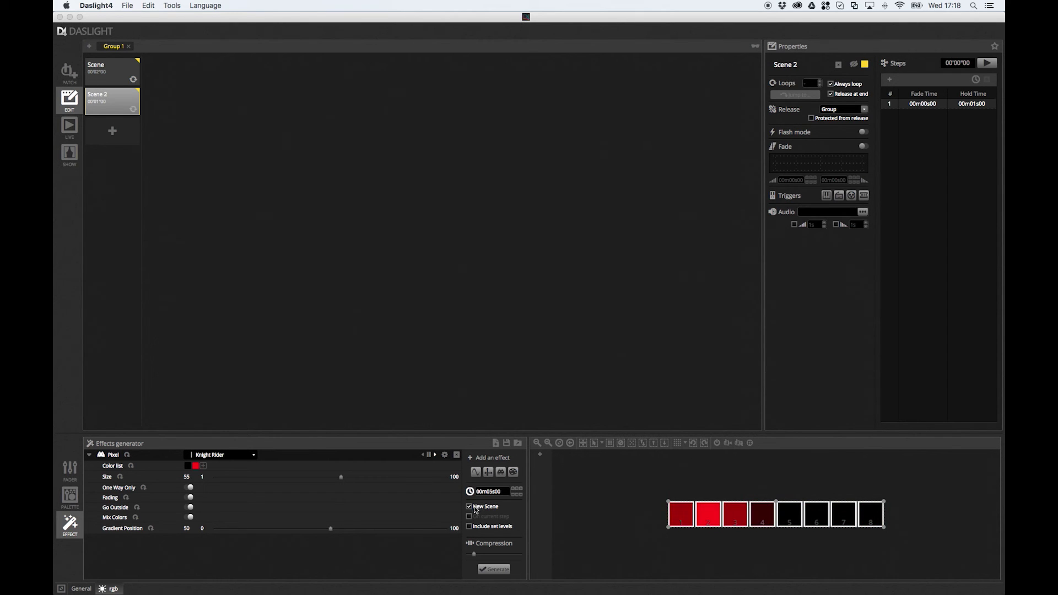
{"action": "left_click", "coordinate": [475, 519]}
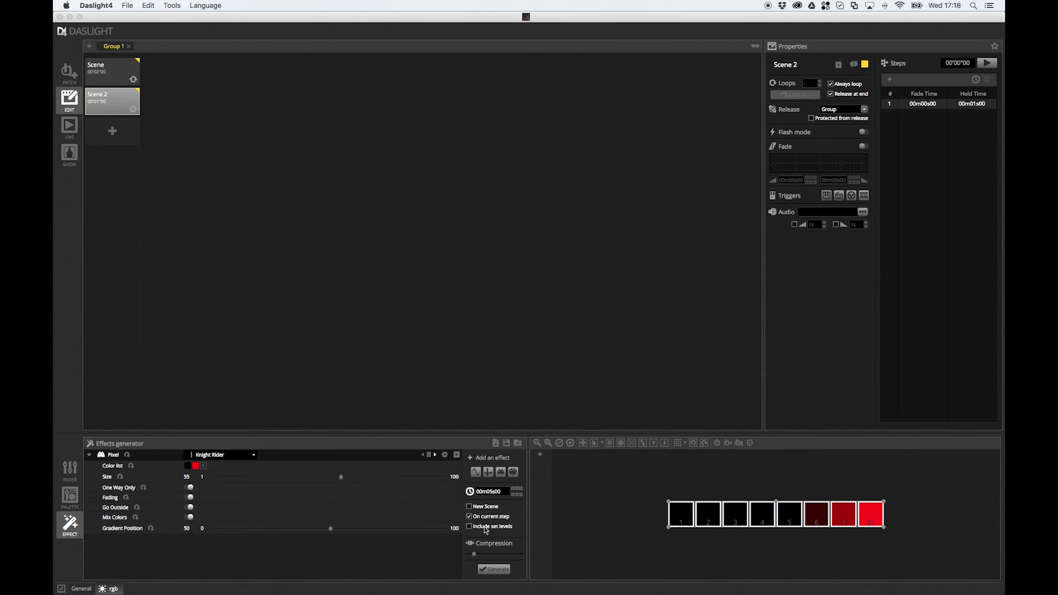
{"action": "left_click", "coordinate": [493, 571]}
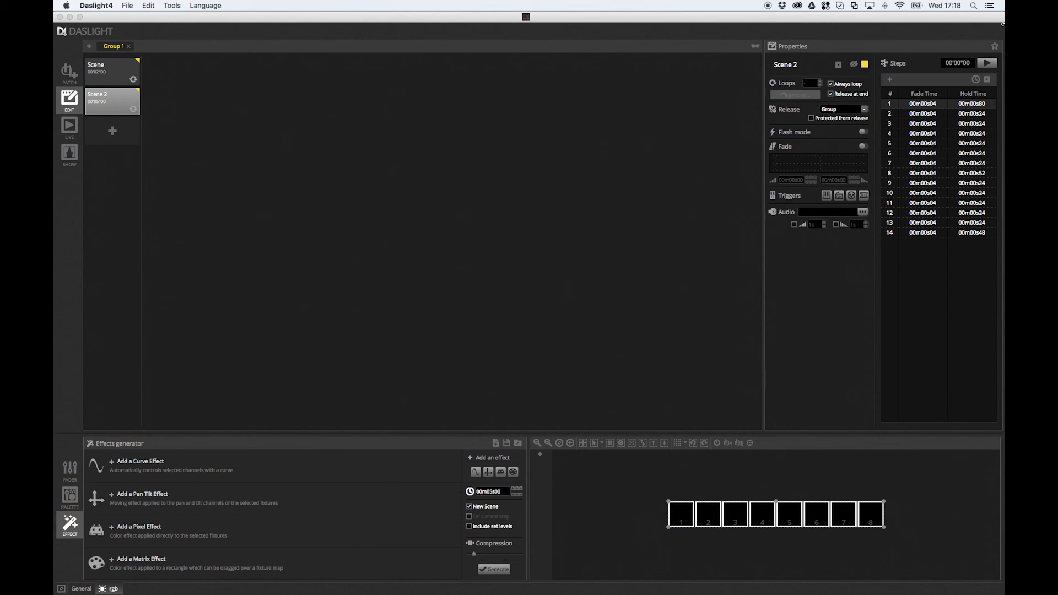
- Play Scene 2 in Live mode and set its triggering to Scene on BPM
{"action": "key", "text": "space"}
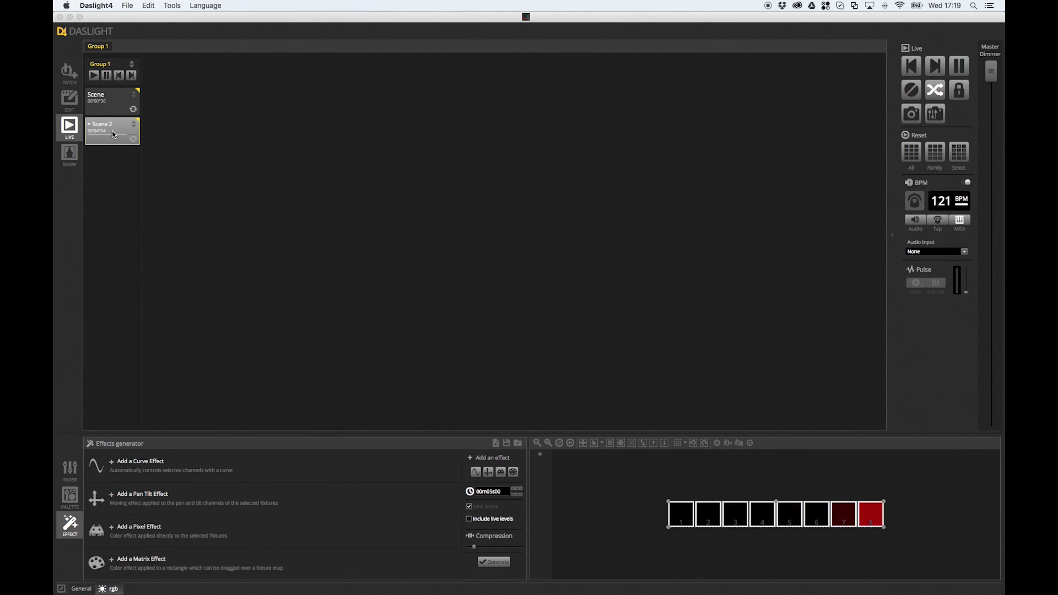
{"action": "right_click", "coordinate": [113, 135]}
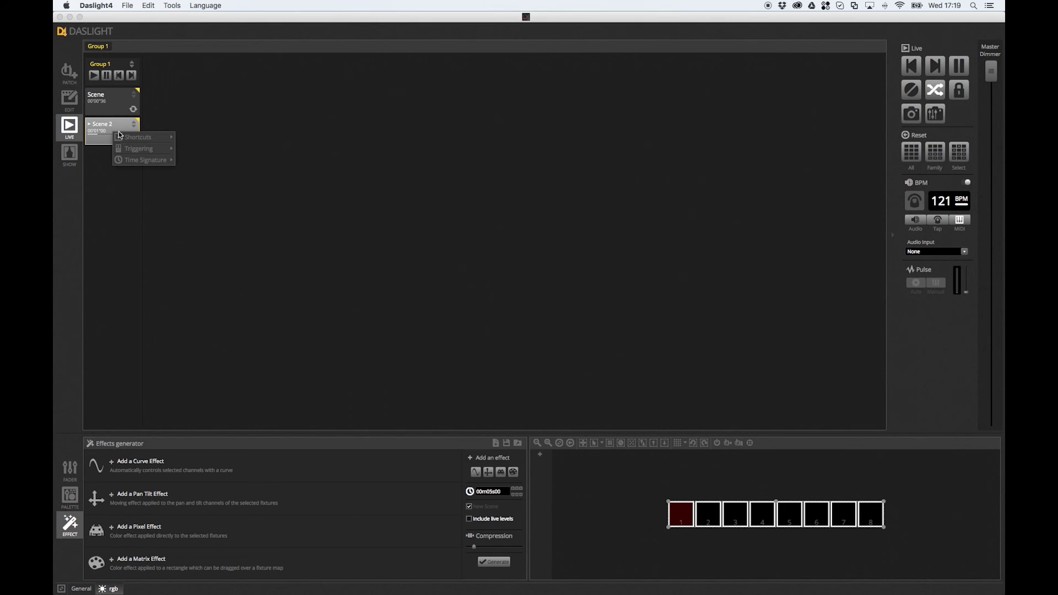
{"action": "mouse_move", "coordinate": [138, 150]}
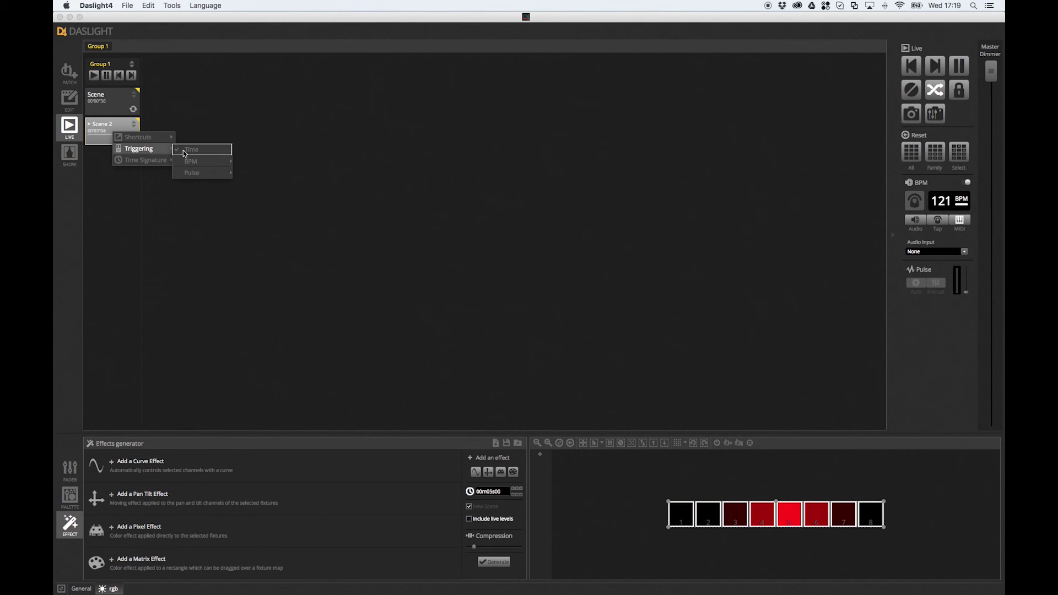
{"action": "mouse_move", "coordinate": [193, 160]}
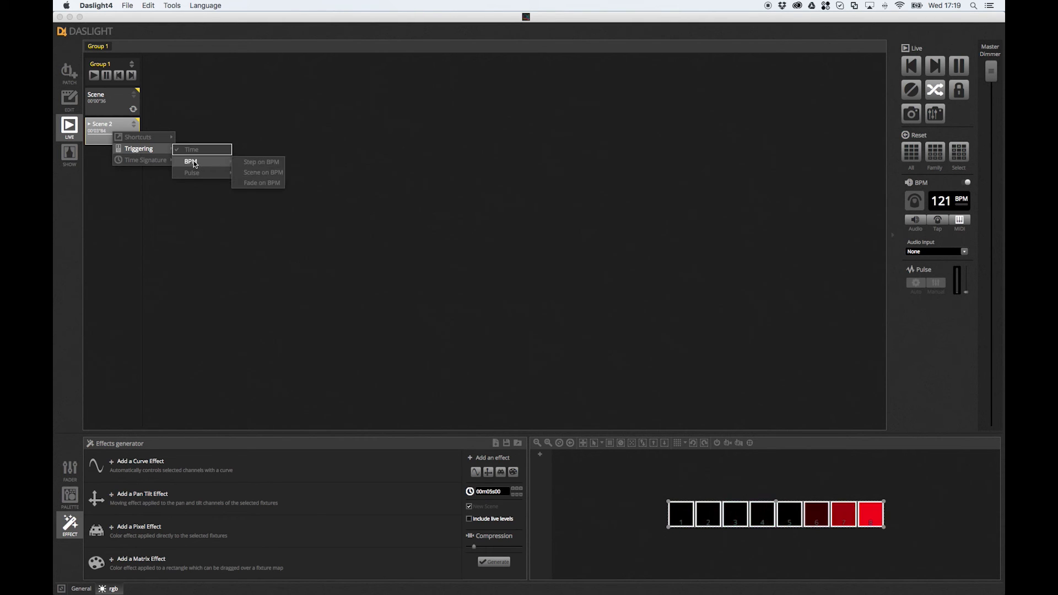
{"action": "left_click", "coordinate": [247, 173]}
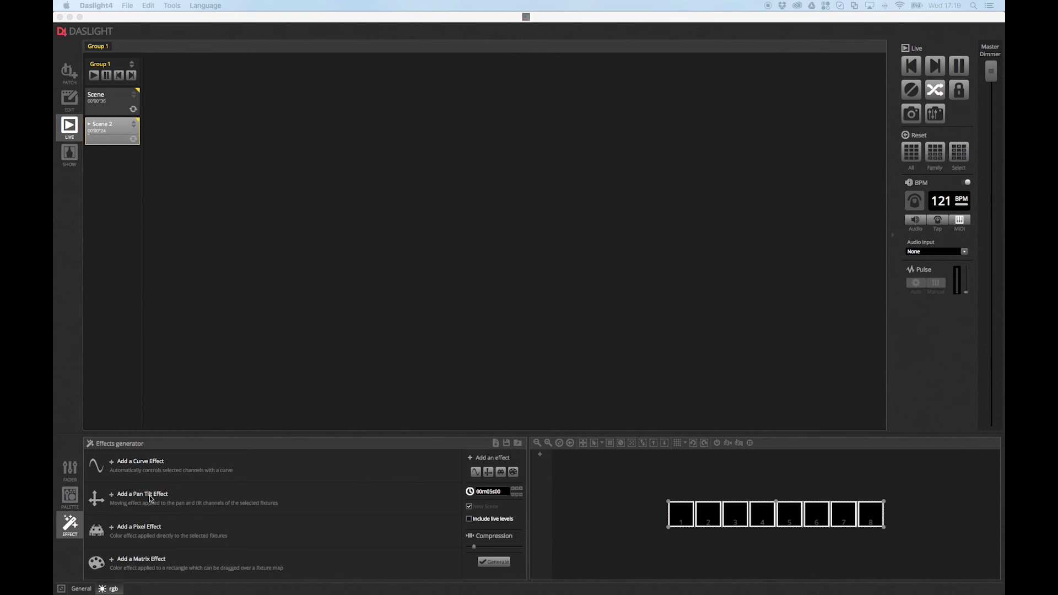
- Show the fixture faders, return to the scene editor and stop Scene 2's step playback
{"action": "left_click", "coordinate": [64, 470]}
{"action": "left_click", "coordinate": [64, 470]}
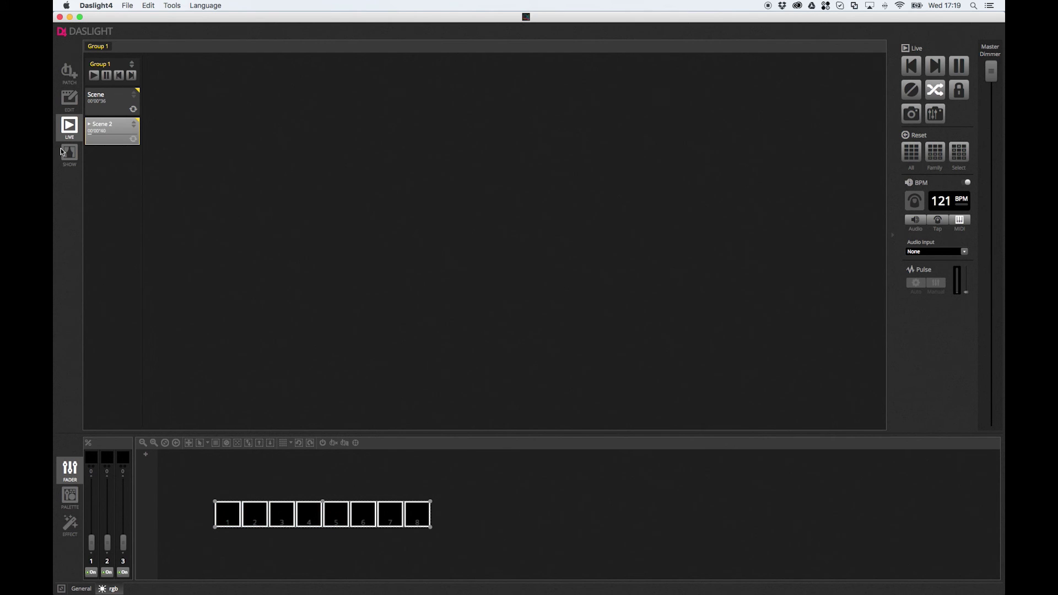
{"action": "left_click", "coordinate": [71, 108]}
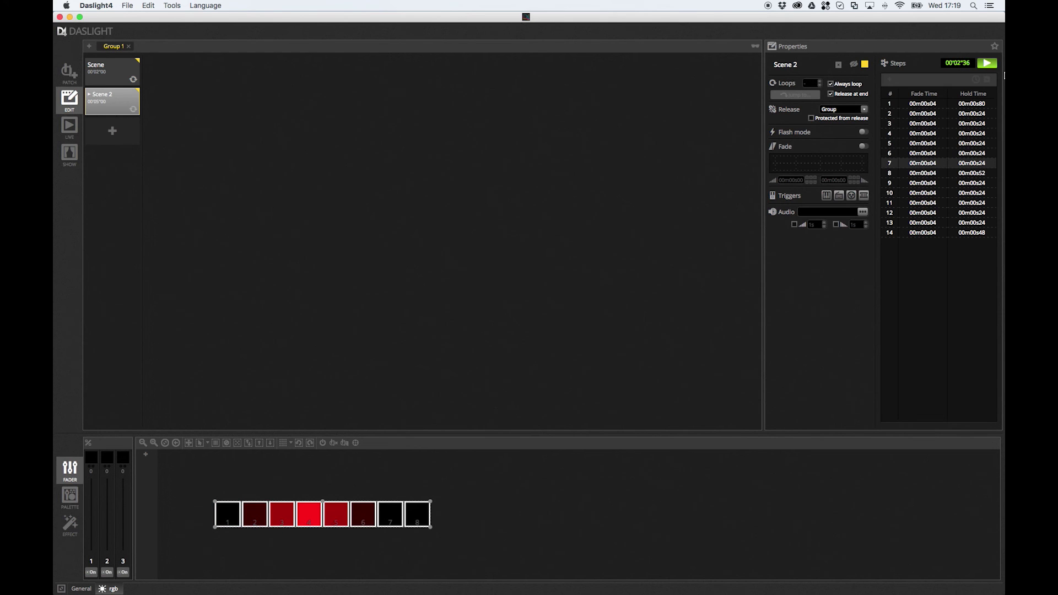
{"action": "left_click", "coordinate": [986, 62]}
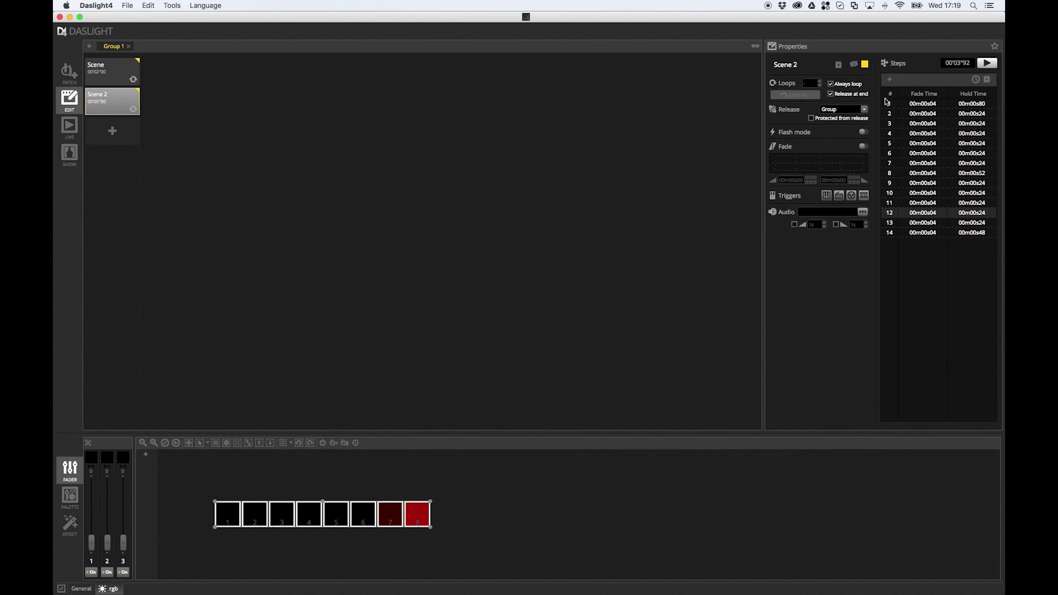
- Add a third scene and create a Knight Rider pixel effect with Size 89 and One Way Only enabled
{"action": "left_click", "coordinate": [119, 129]}
{"action": "left_click", "coordinate": [68, 523]}
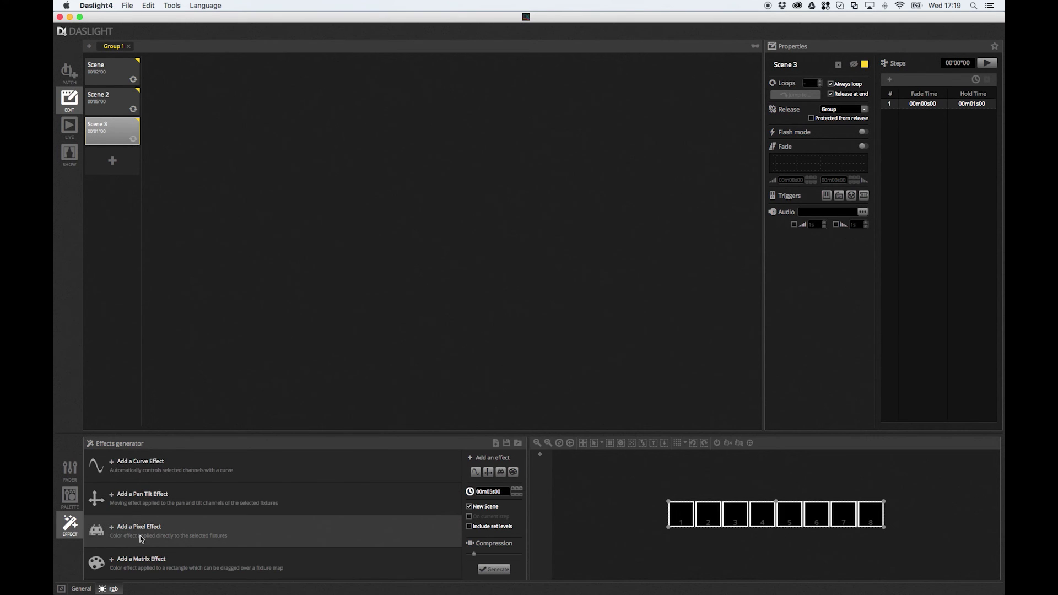
{"action": "left_click", "coordinate": [145, 538]}
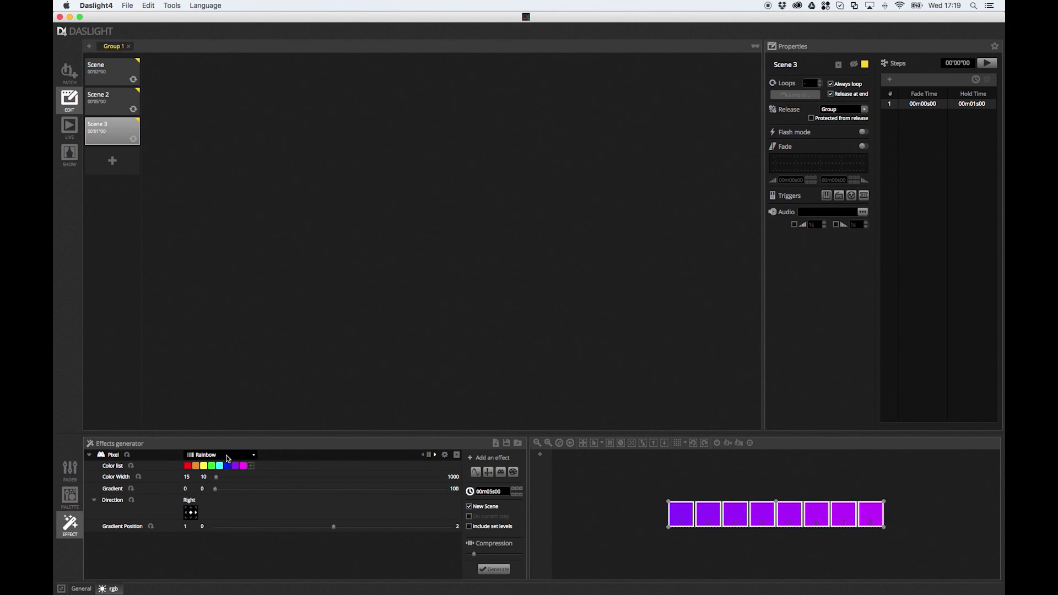
{"action": "left_click", "coordinate": [220, 454]}
{"action": "left_click", "coordinate": [231, 534]}
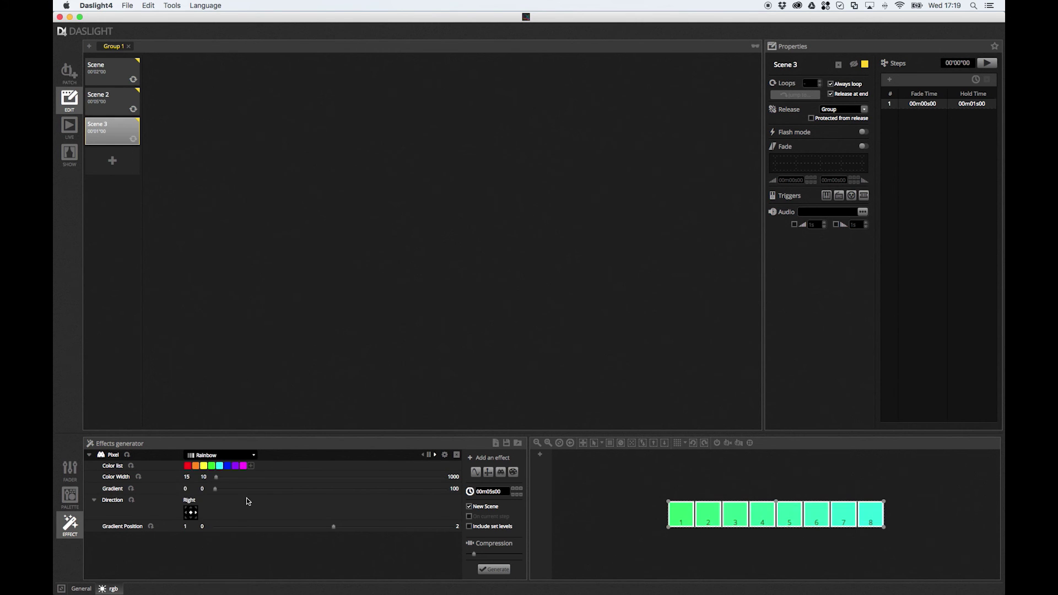
{"action": "left_click_drag", "start_coordinate": [215, 478], "coordinate": [420, 477]}
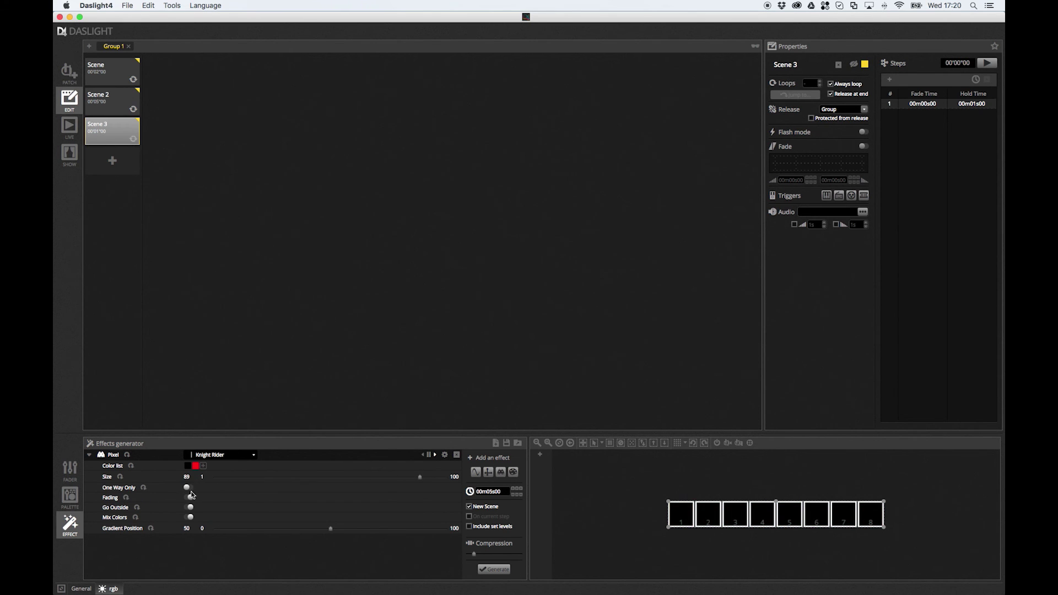
- Shorten the effect's duration to 00m00s68 and generate it as a new scene
{"action": "left_click", "coordinate": [518, 496]}
{"action": "left_click", "coordinate": [517, 495]}
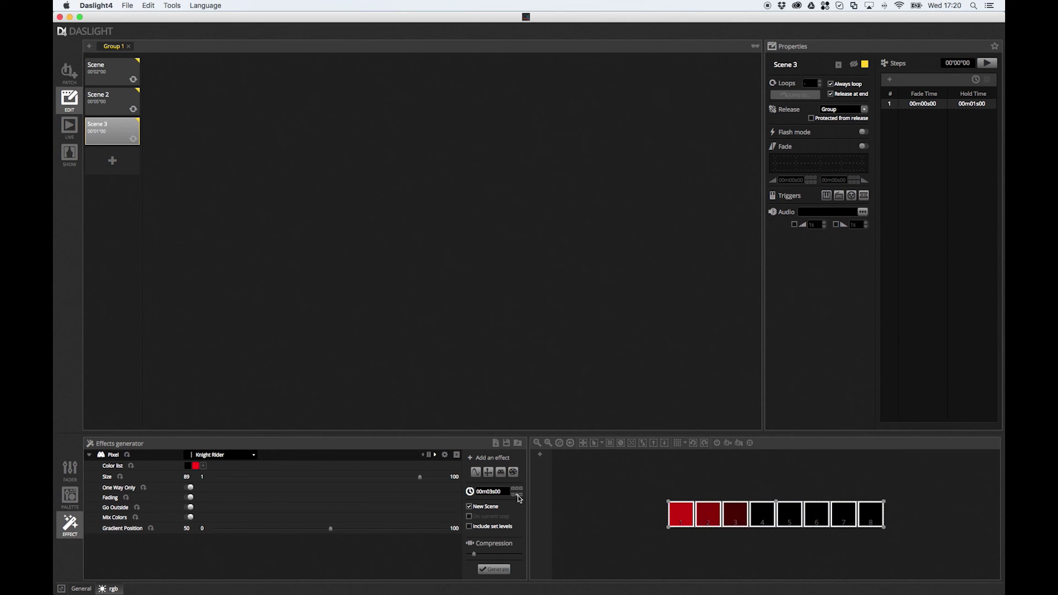
{"action": "left_click", "coordinate": [517, 495]}
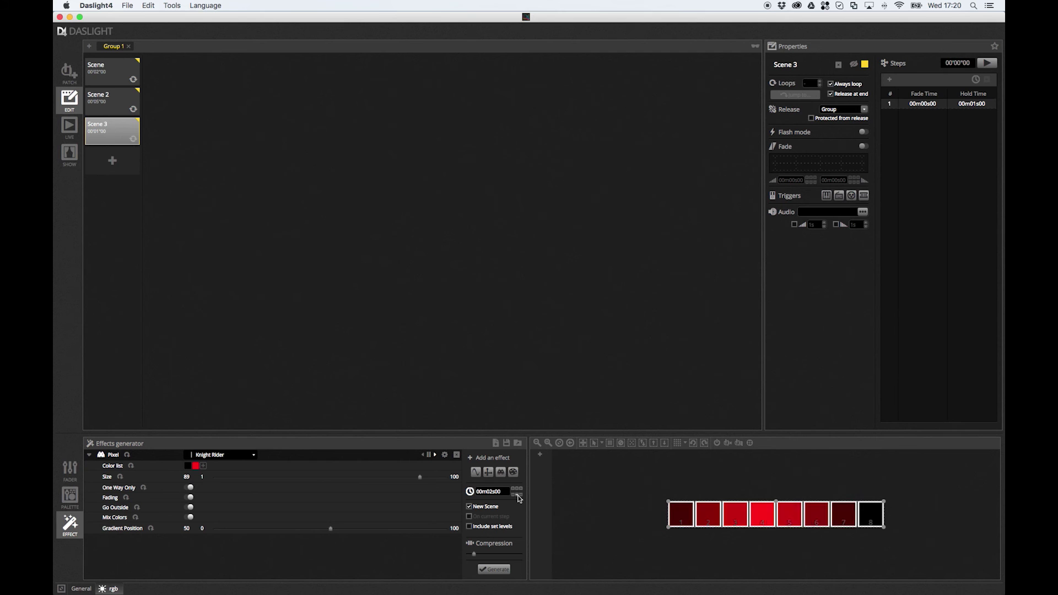
{"action": "left_click", "coordinate": [518, 496]}
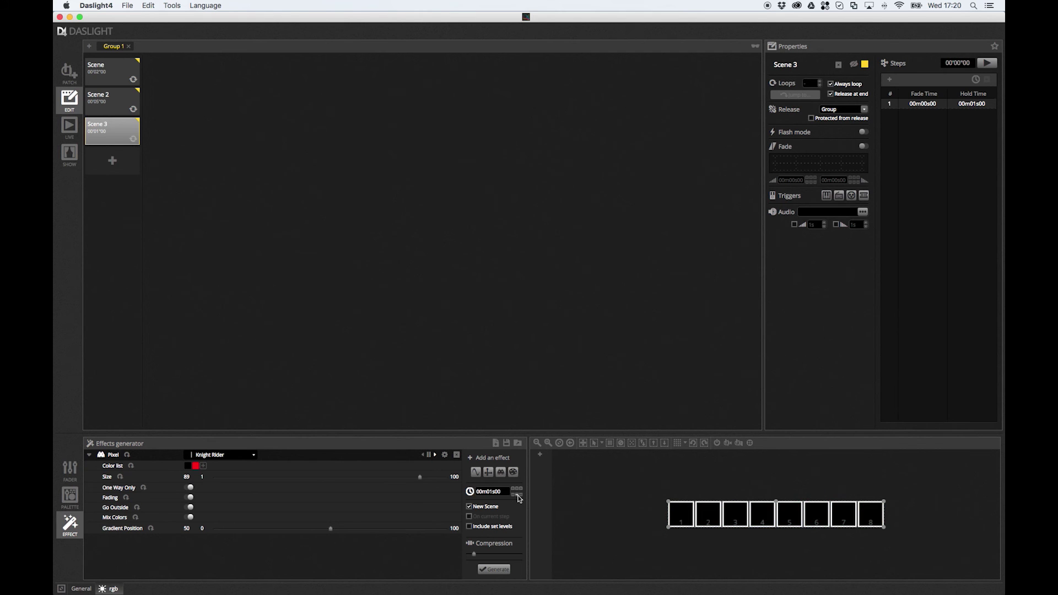
{"action": "left_click", "coordinate": [520, 496]}
{"action": "left_click", "coordinate": [518, 495]}
{"action": "left_click", "coordinate": [518, 495]}
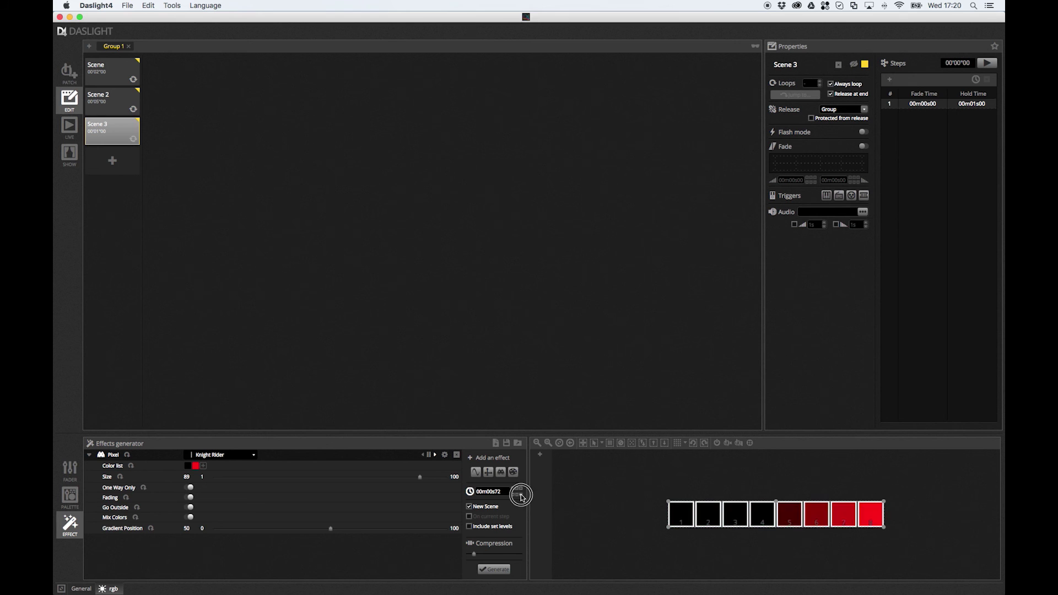
{"action": "left_click", "coordinate": [499, 569]}
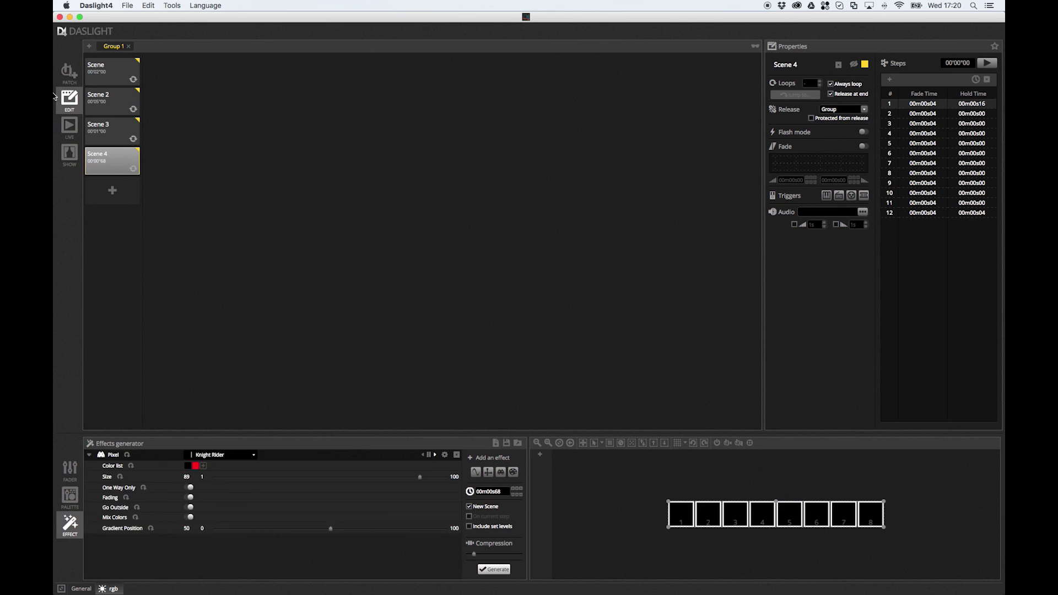
- Set Scene 4's triggering to Scene on BPM in Live mode
{"action": "left_click", "coordinate": [113, 164]}
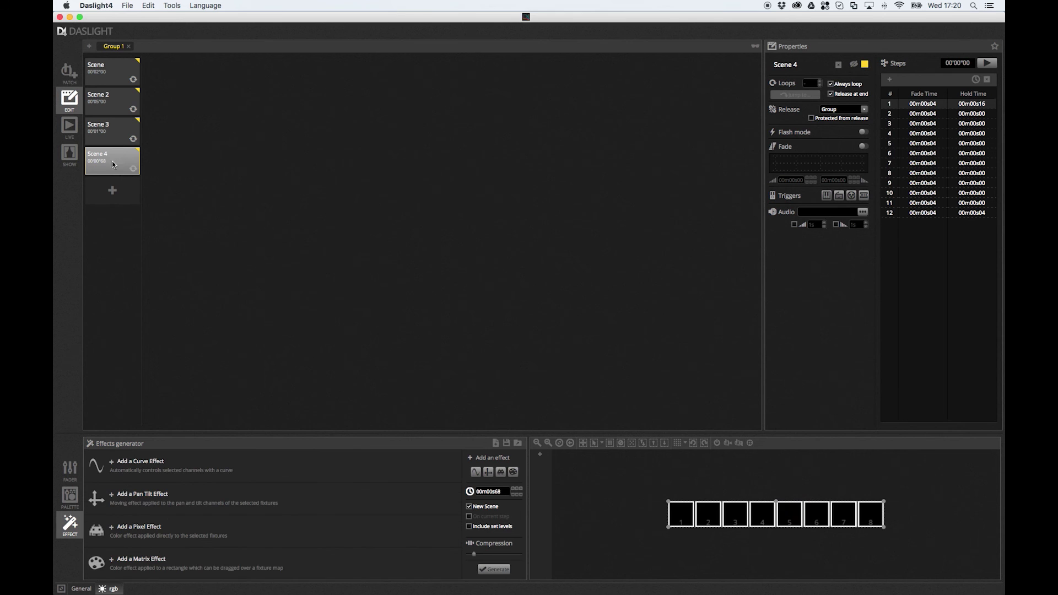
{"action": "left_click", "coordinate": [70, 127]}
{"action": "right_click", "coordinate": [111, 194]}
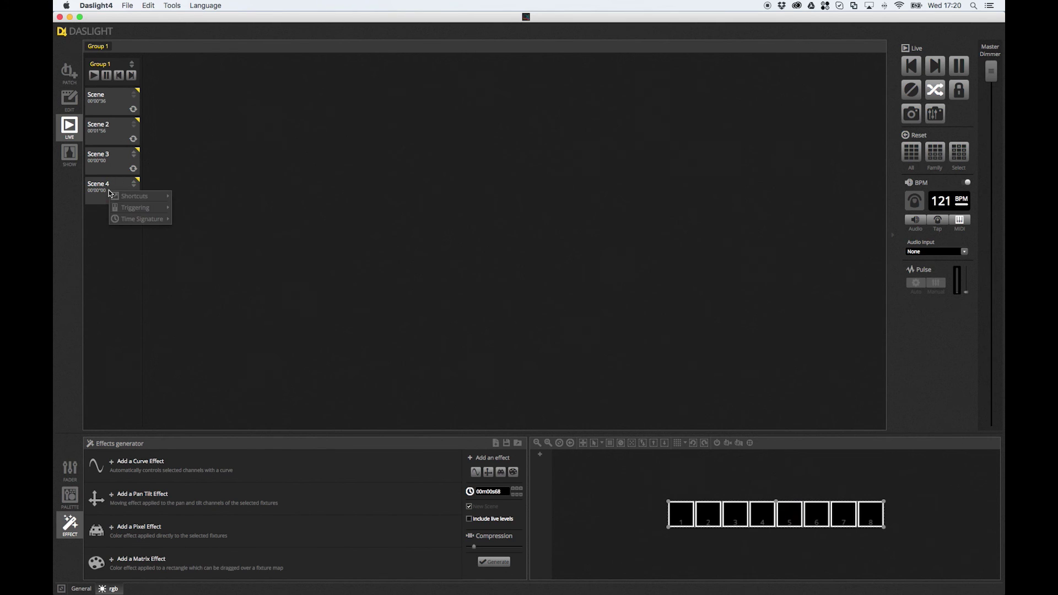
{"action": "mouse_move", "coordinate": [151, 210]}
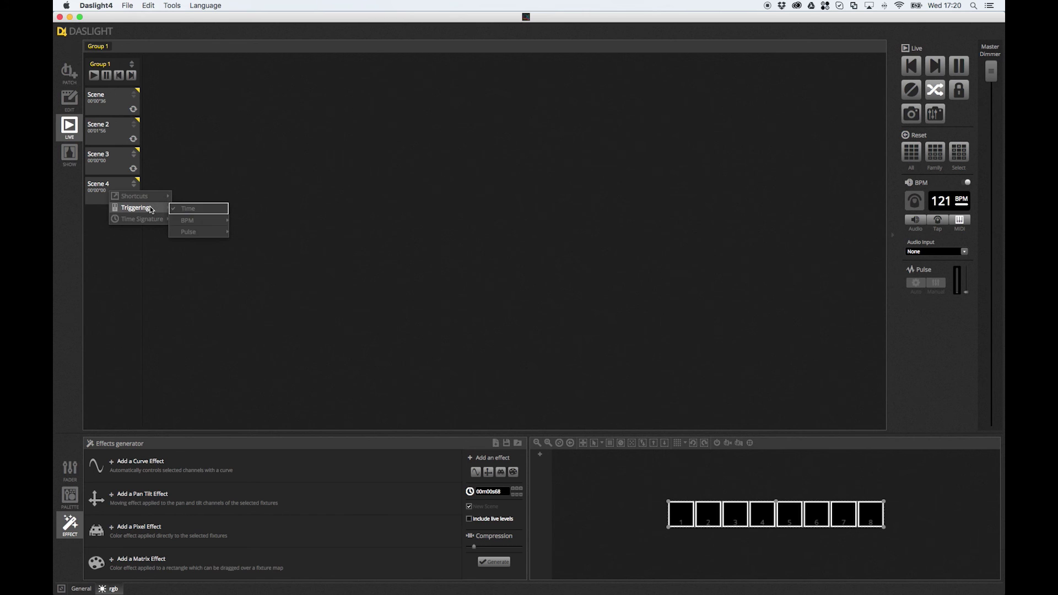
{"action": "mouse_move", "coordinate": [190, 221]}
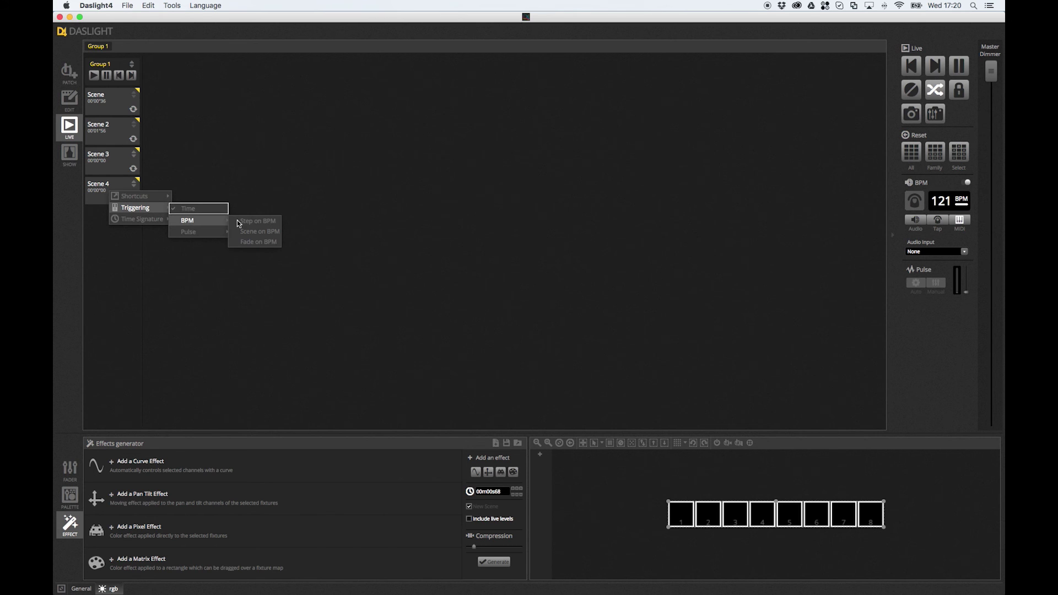
{"action": "left_click", "coordinate": [253, 232]}
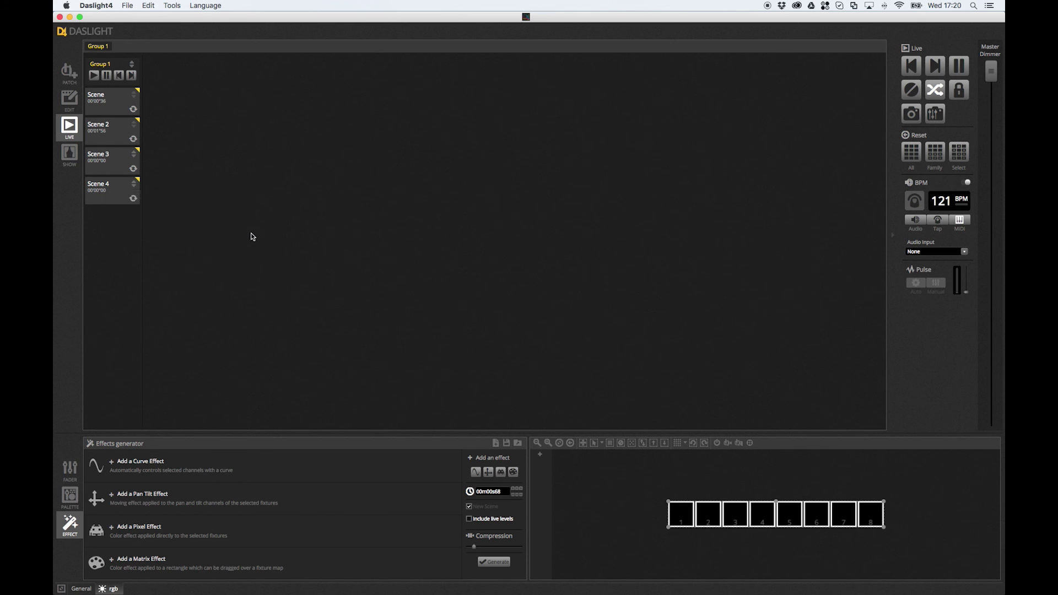
- Play Scene 4, show the fixture faders to preview the effect at the current BPM, and stop the scene
{"action": "left_click", "coordinate": [109, 191]}
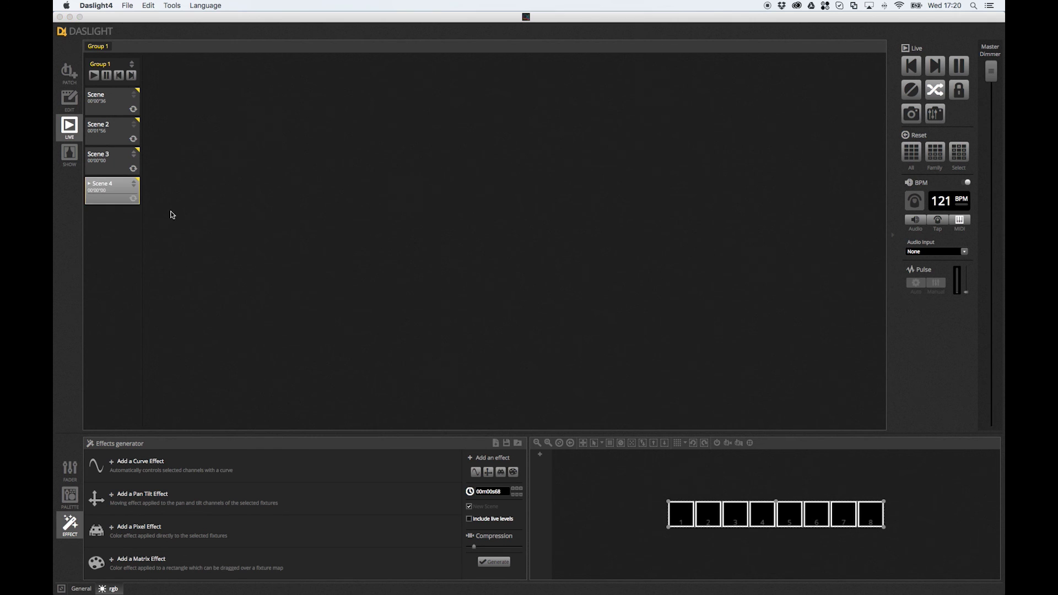
{"action": "left_click", "coordinate": [76, 472]}
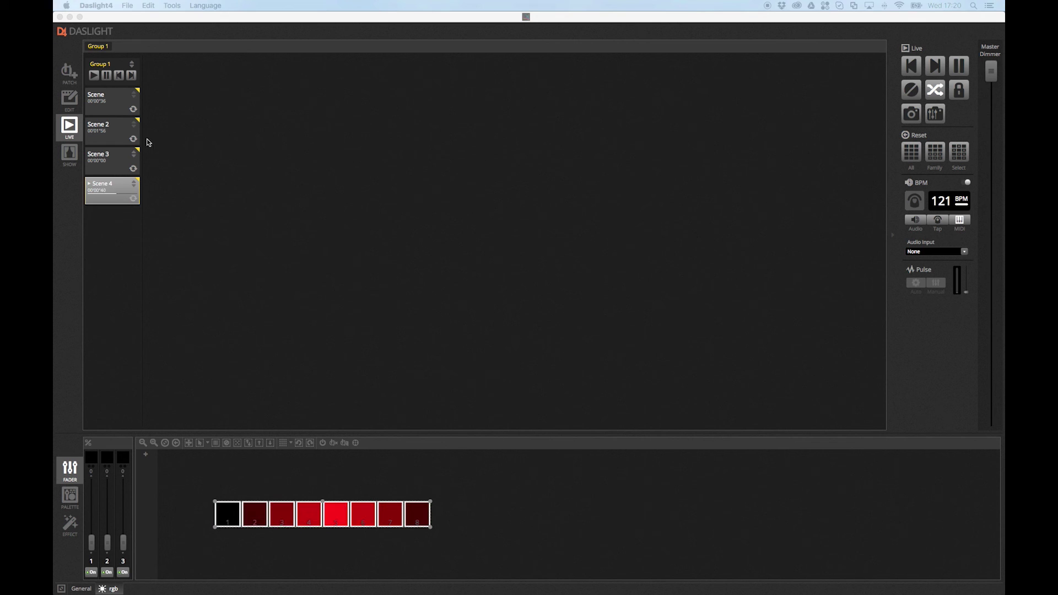
{"action": "left_click", "coordinate": [122, 191]}
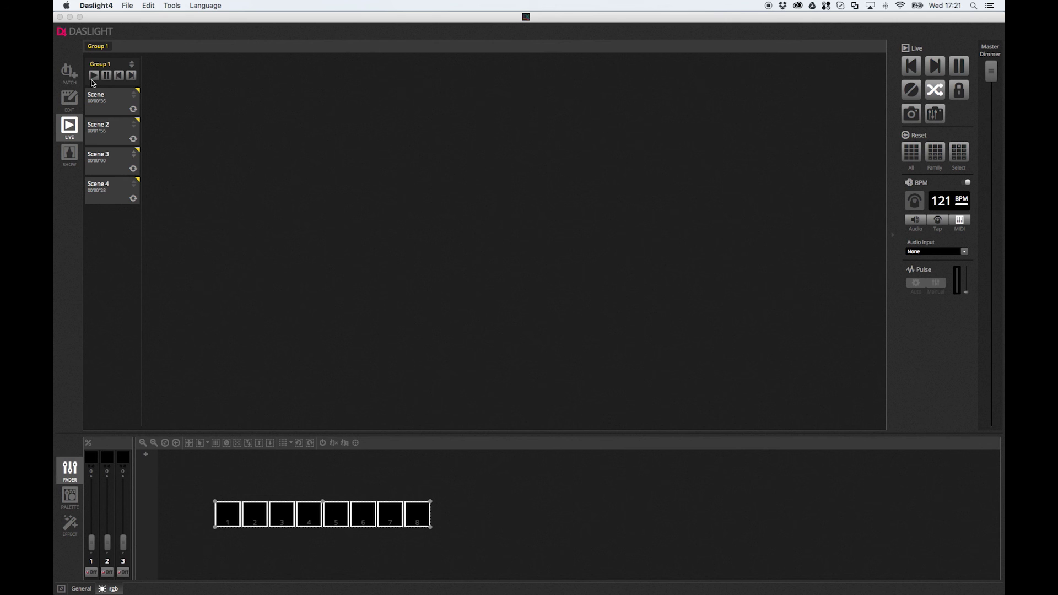
- Start the first scene in Group 1 and set its triggering to Step on Pulse
{"action": "left_click", "coordinate": [100, 103]}
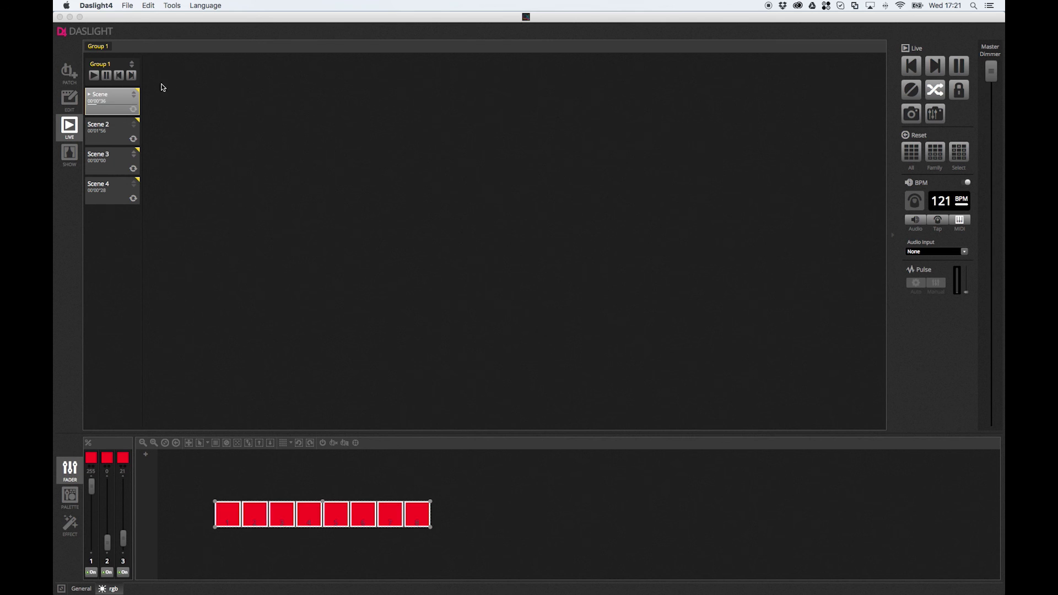
{"action": "right_click", "coordinate": [116, 95]}
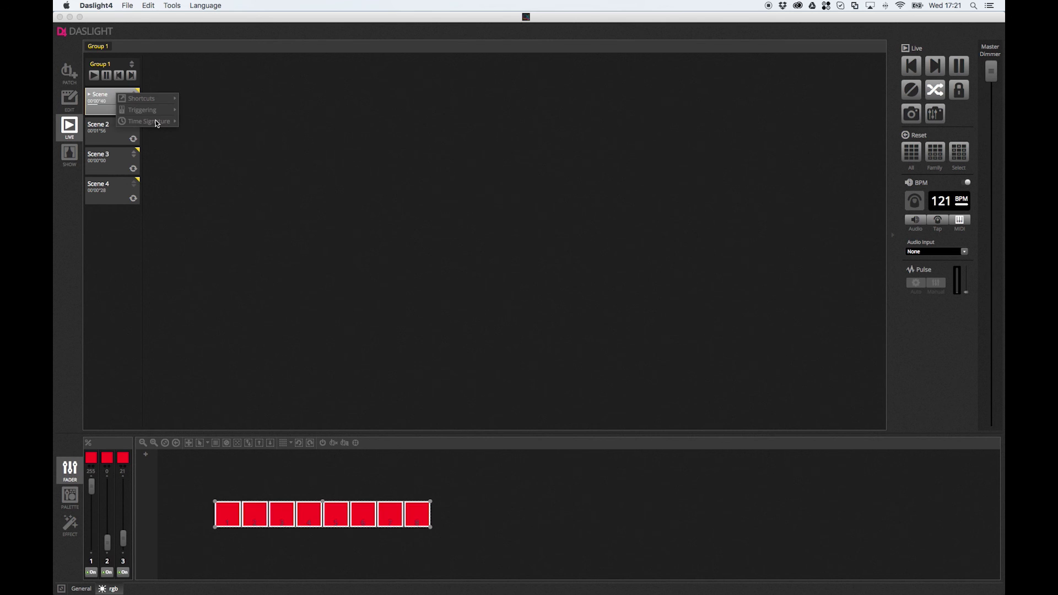
{"action": "mouse_move", "coordinate": [156, 110]}
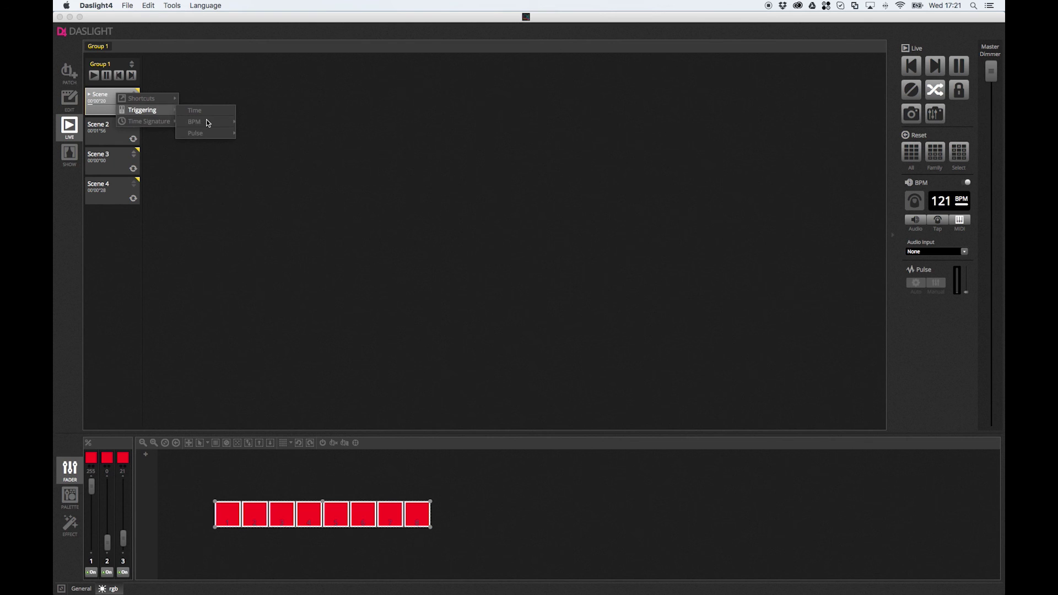
{"action": "mouse_move", "coordinate": [218, 133]}
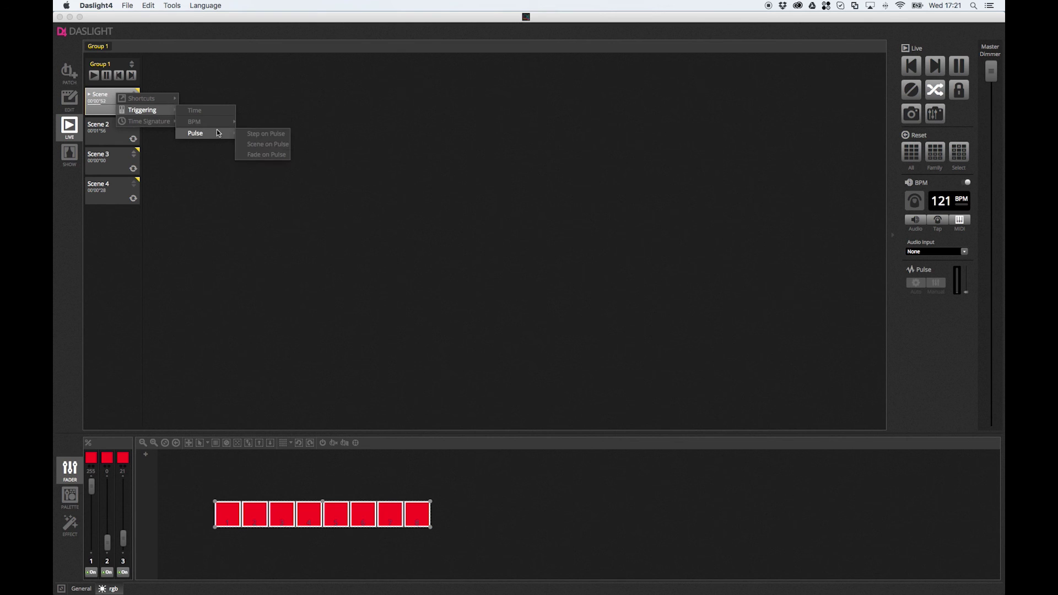
{"action": "left_click", "coordinate": [265, 134]}
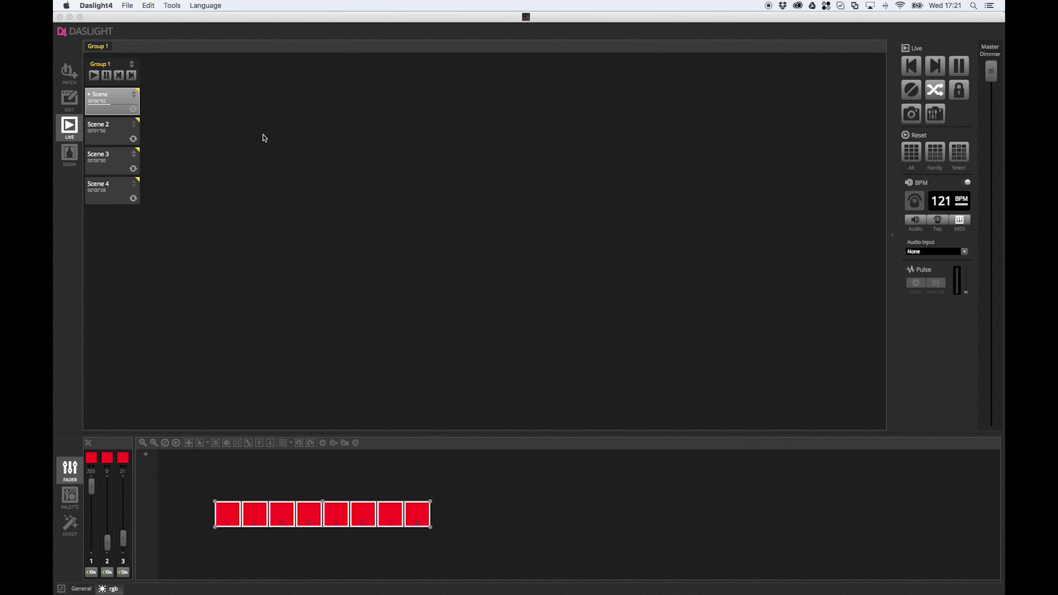
- Set the audio input to Focusrite Thunderbolt and switch pulse detection to Manual
{"action": "left_click", "coordinate": [964, 252]}
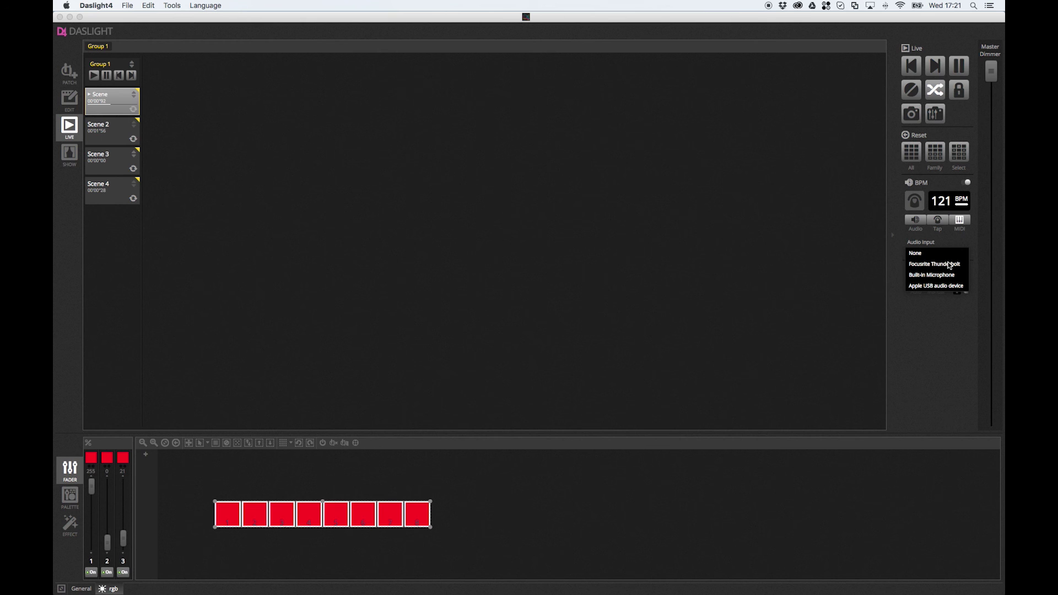
{"action": "left_click", "coordinate": [948, 264]}
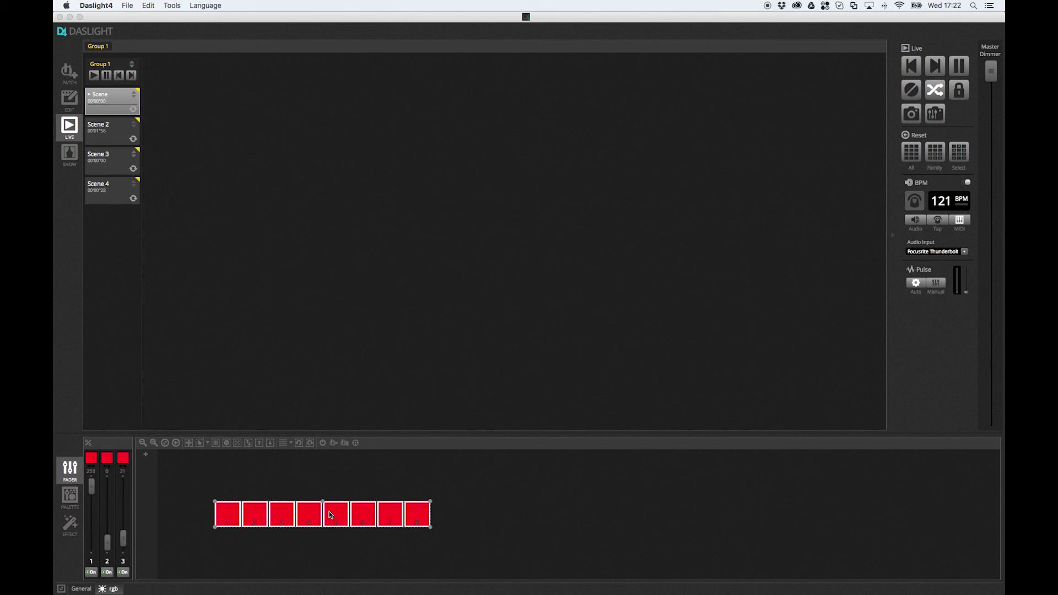
{"action": "left_click", "coordinate": [920, 287]}
{"action": "left_click", "coordinate": [937, 288]}
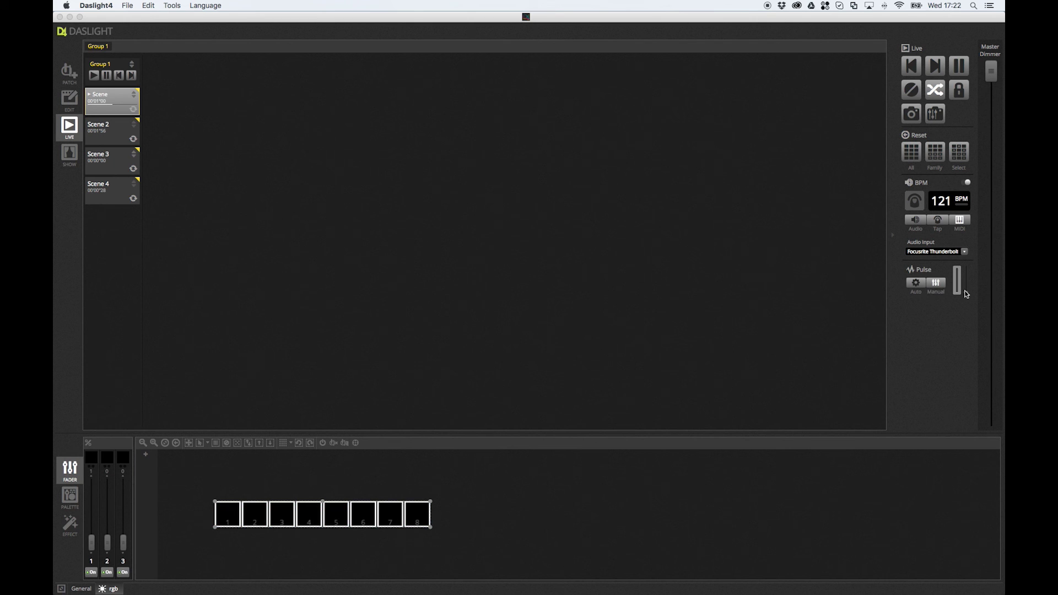
- Raise the manual pulse threshold to slightly above the middle of the audio level meter
{"action": "left_click", "coordinate": [966, 285]}
{"action": "left_click_drag", "start_coordinate": [968, 288], "coordinate": [967, 270]}
{"action": "left_click", "coordinate": [967, 275]}
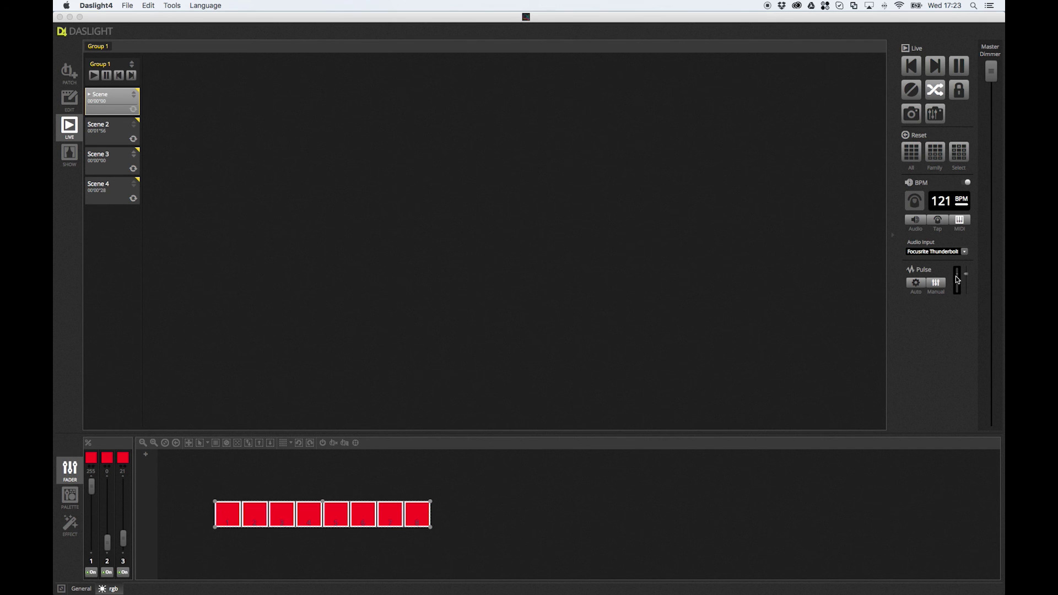
{"action": "mouse_move", "coordinate": [968, 274]}
{"action": "left_mouse_down"}
{"action": "mouse_move", "coordinate": [968, 287]}
{"action": "mouse_move", "coordinate": [967, 275]}
{"action": "left_mouse_up"}
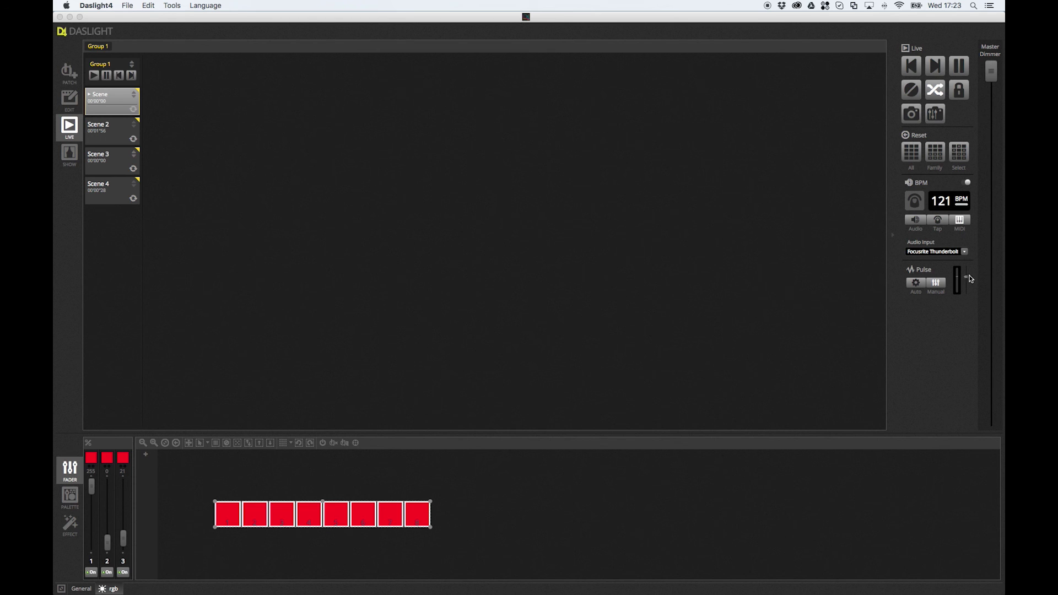